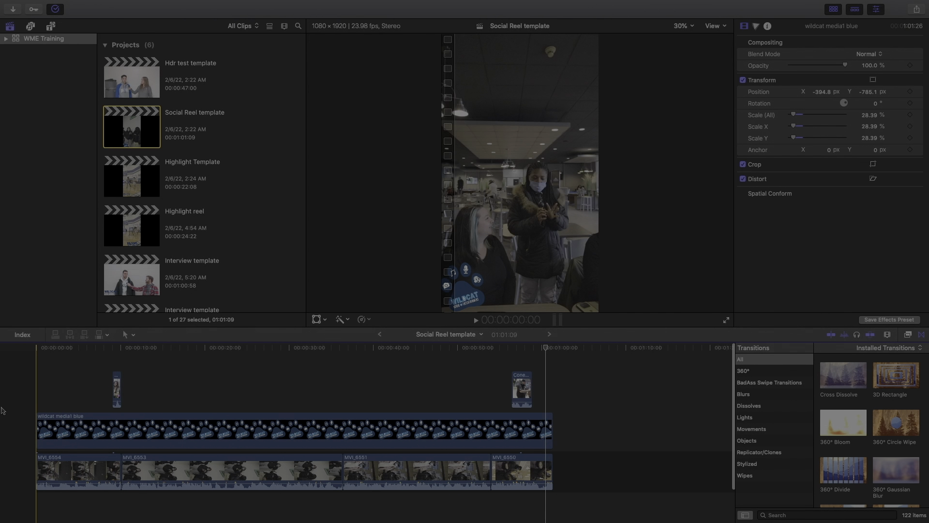
Play back the Social Reel template to review the City Girls, wildcat logo and Coney Island overlays
key("space")
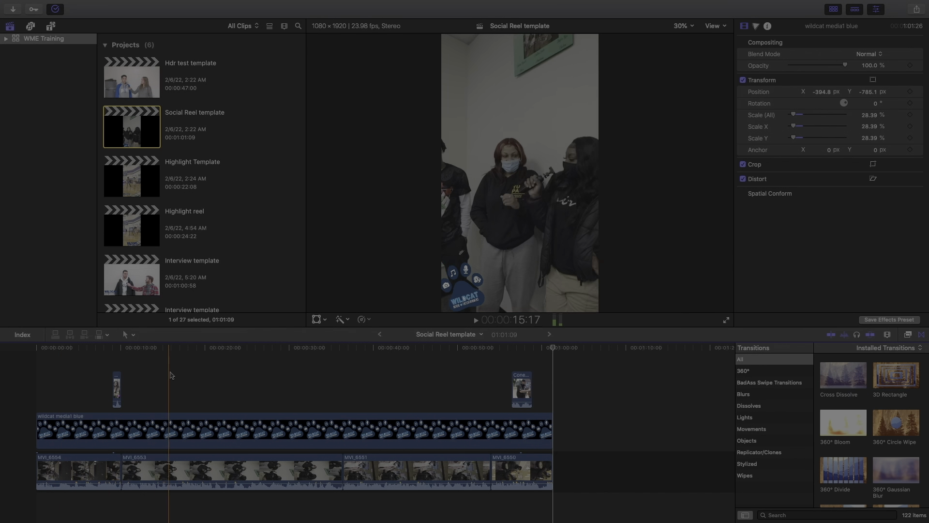
left_click(116, 388)
key("space")
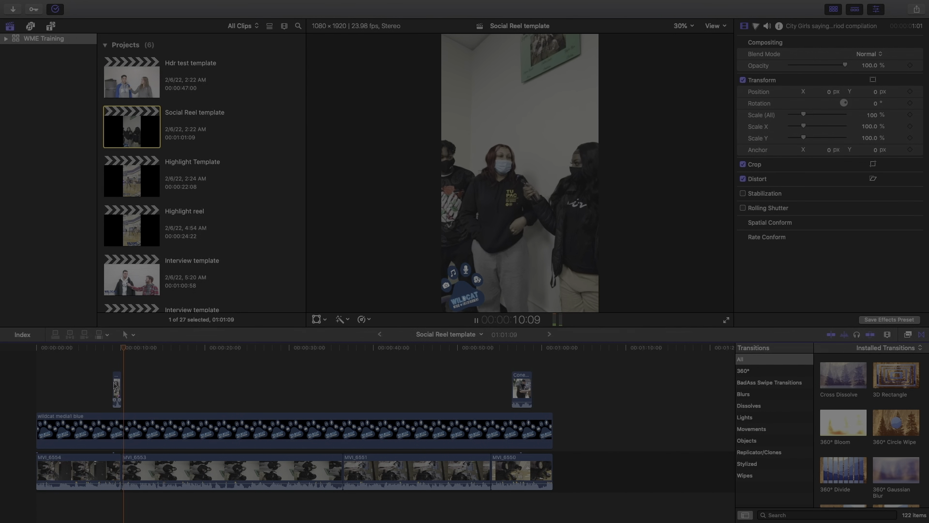
key("space")
left_click(281, 363)
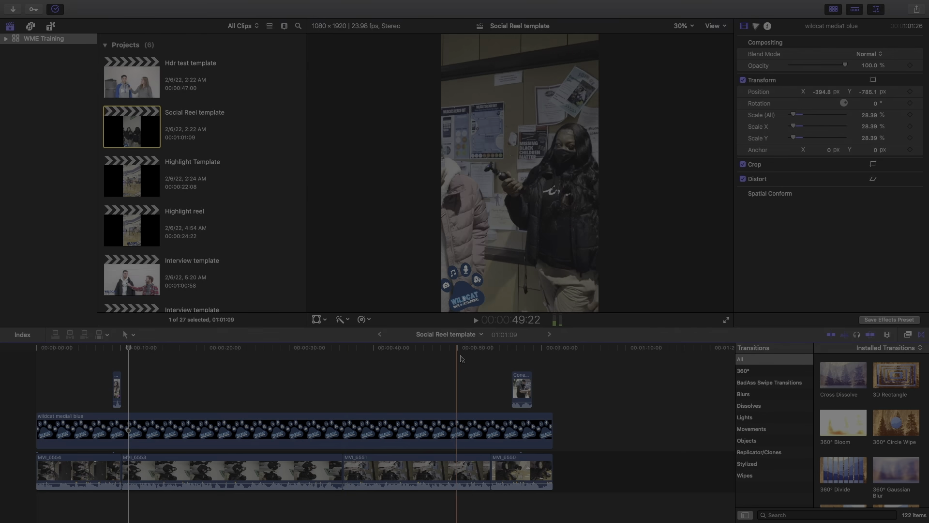
key("space")
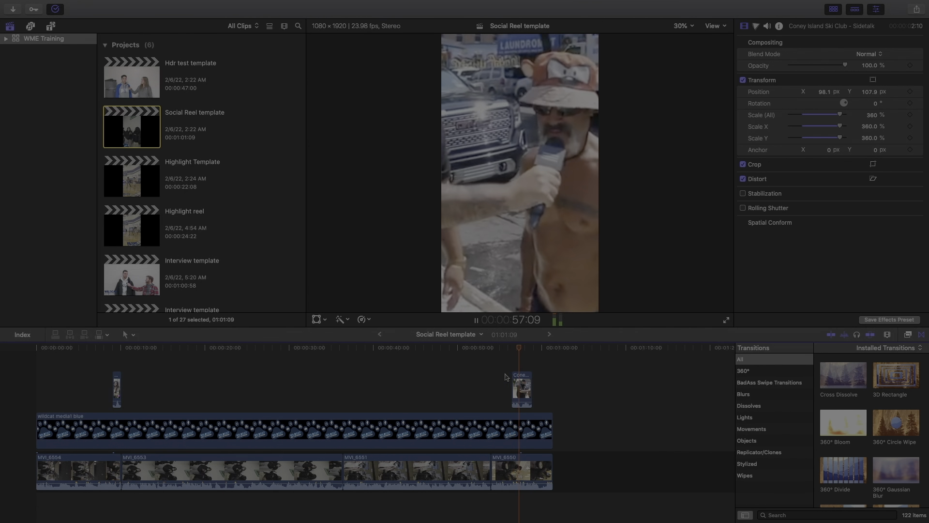
key("slash")
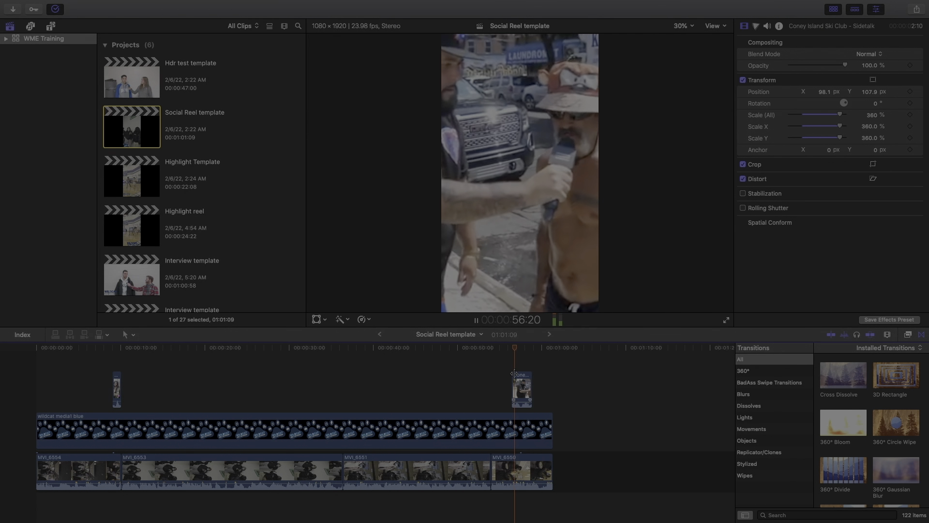
key("space")
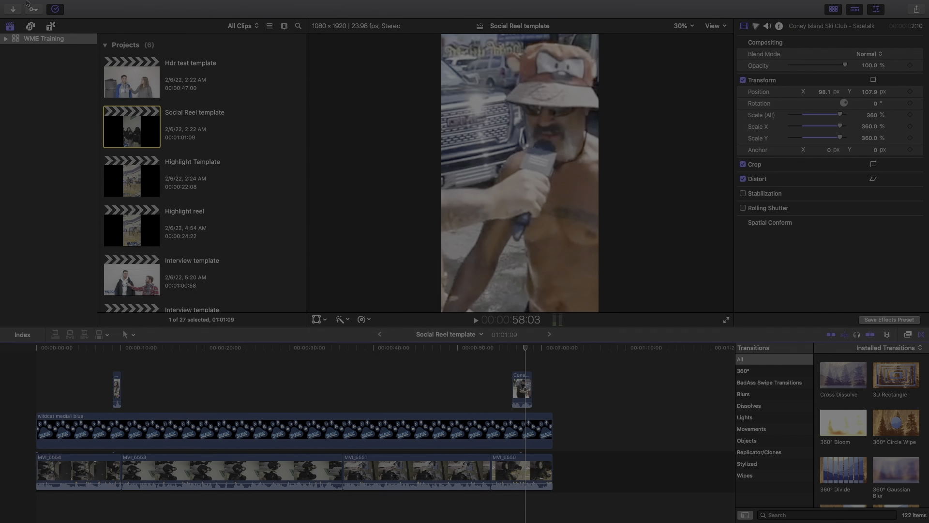
Create a new project named Social reel with the Vertical (720x1280) video format
left_click(83, 5)
mouse_move(97, 19)
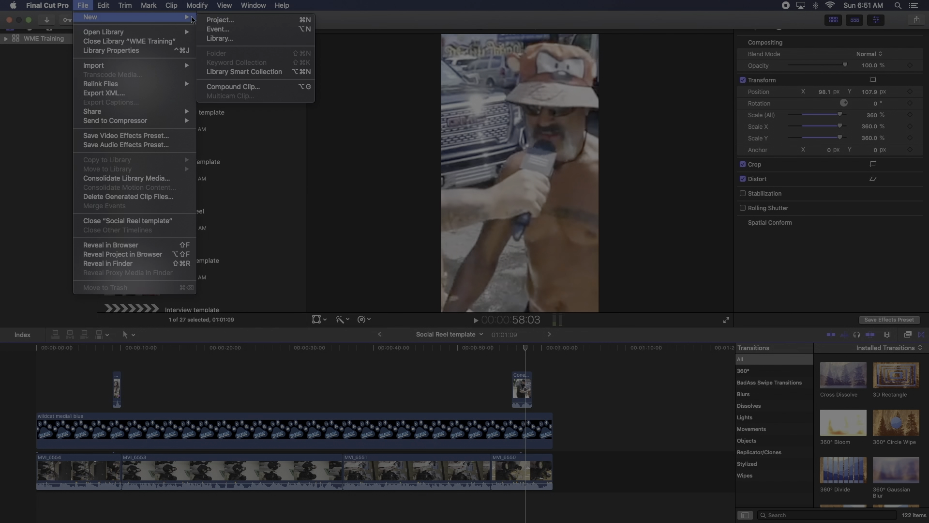
left_click(219, 20)
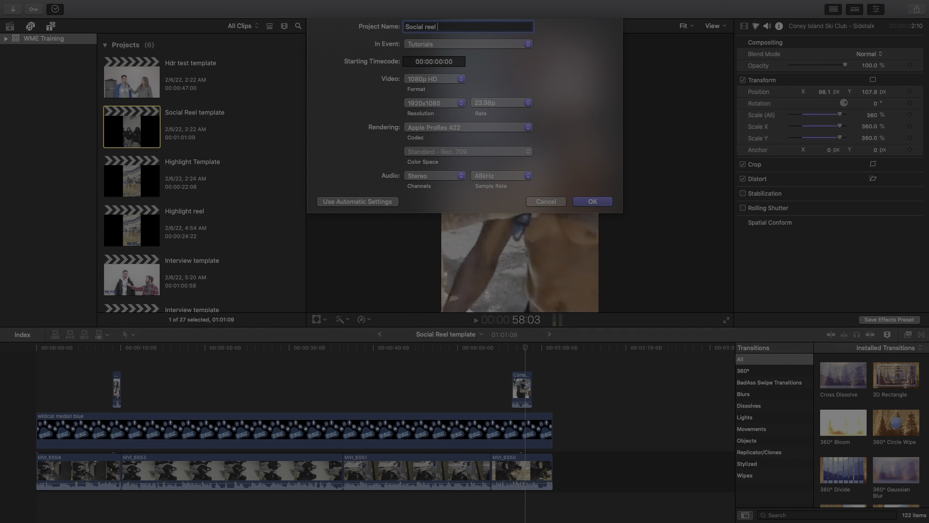
left_click(435, 80)
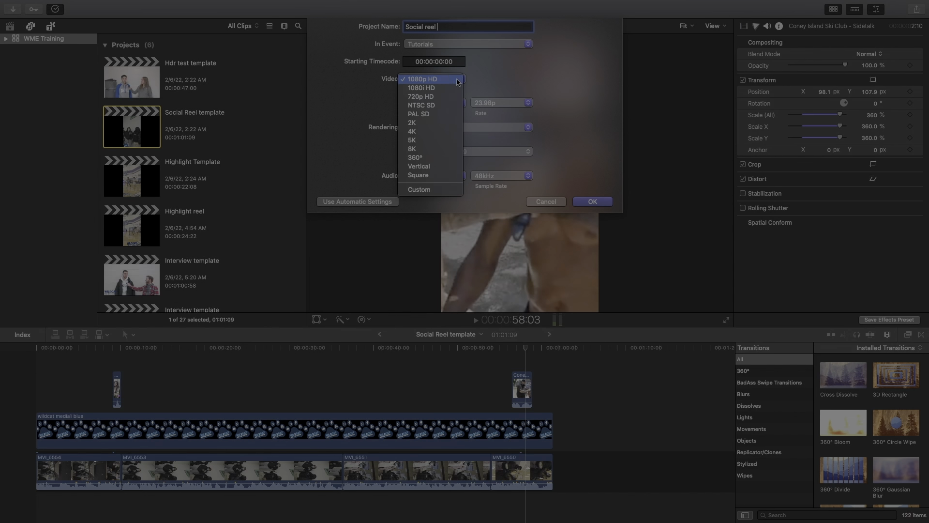
left_click(443, 173)
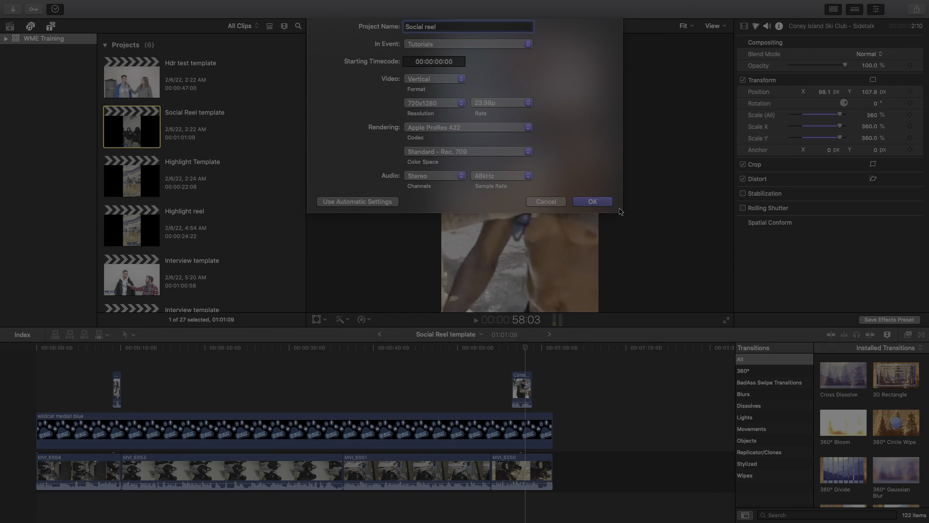
left_click(584, 202)
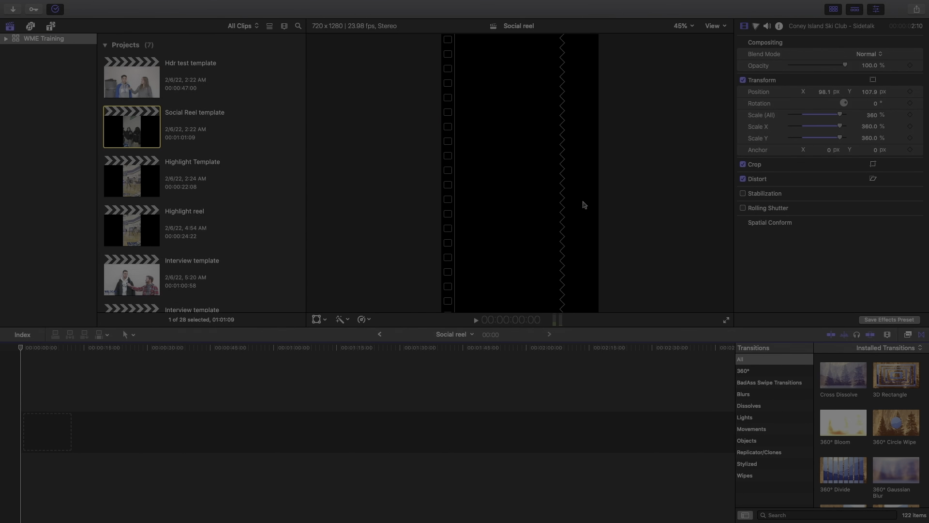
Select the new Social reel project and preview clip MVI_6554 among the Jan 31 clips
scroll(192, 191, "down", 5)
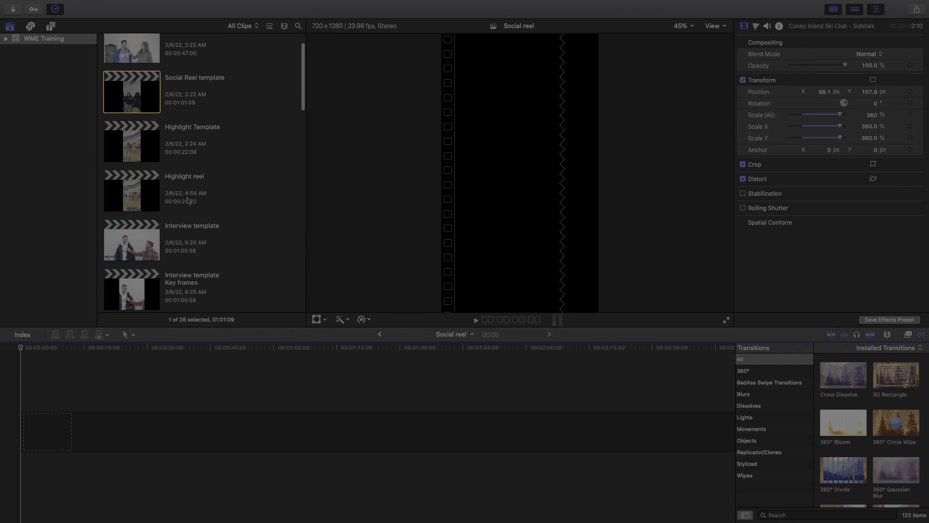
left_click(134, 249)
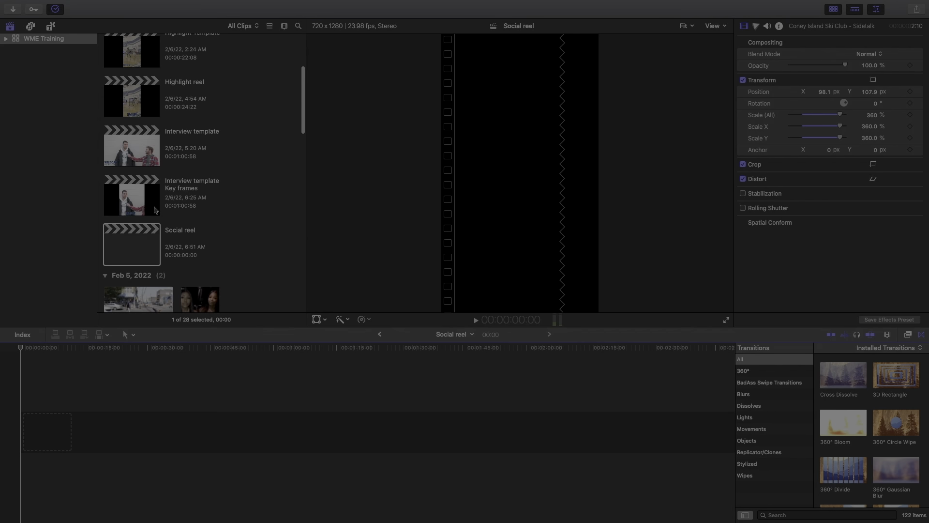
scroll(165, 224, "down", 10)
scroll(166, 223, "down", 6)
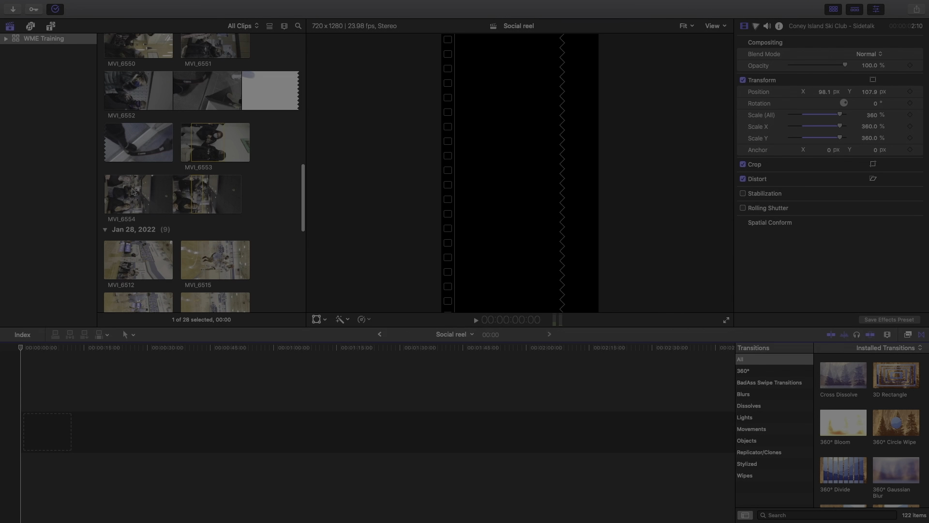
left_click(132, 194)
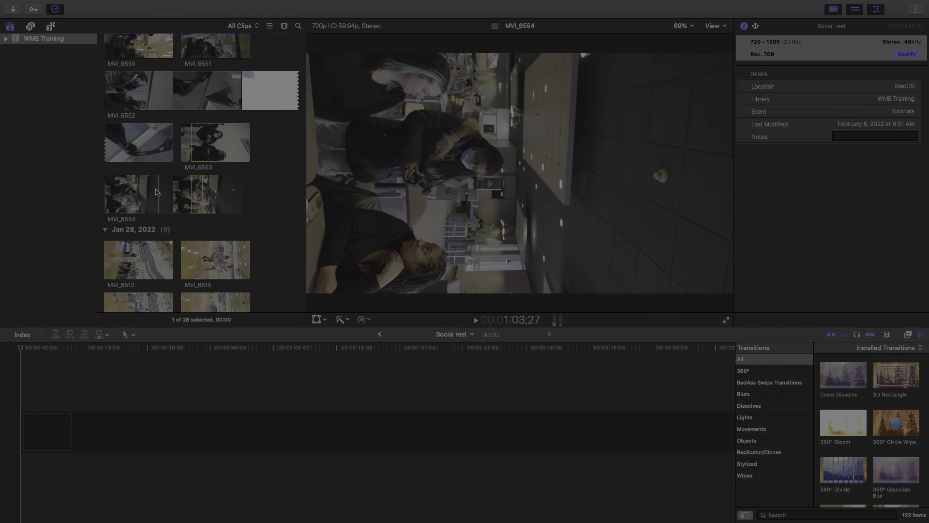
Place MVI_6553 at the timeline start, append MVI_6554 after it, and review MVI_6553
left_click(199, 139)
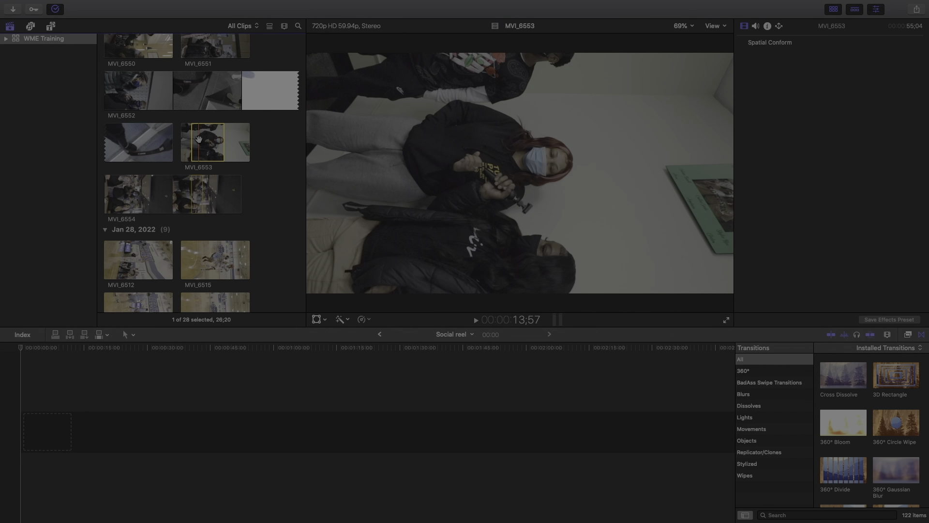
left_click_drag(199, 157, 71, 431)
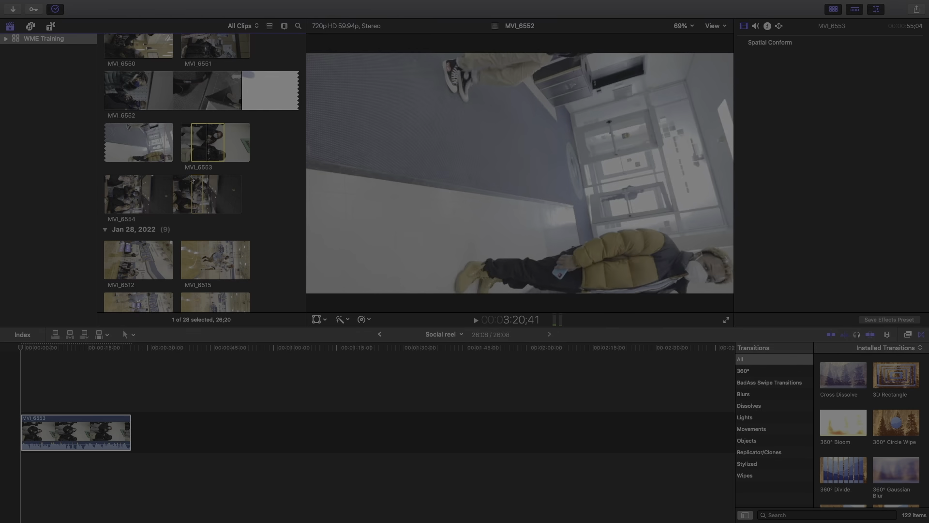
left_click_drag(198, 182, 179, 399)
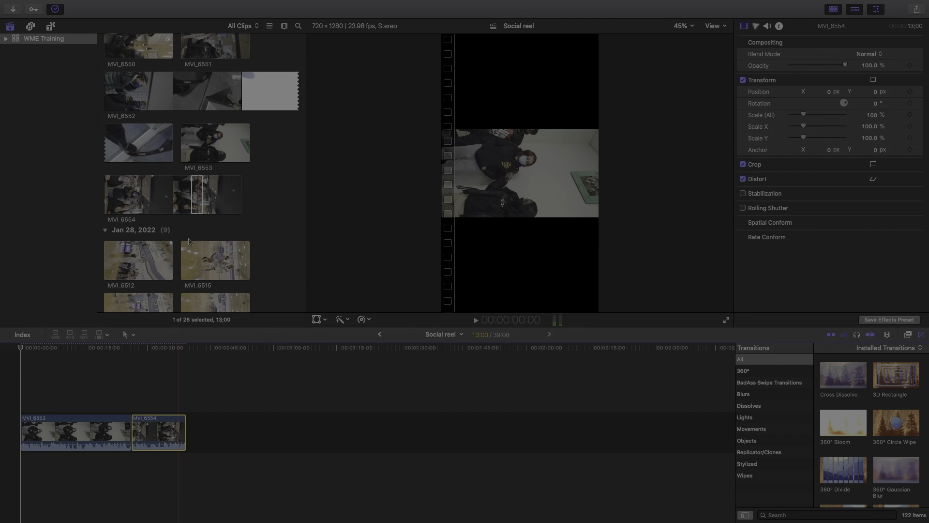
key("space")
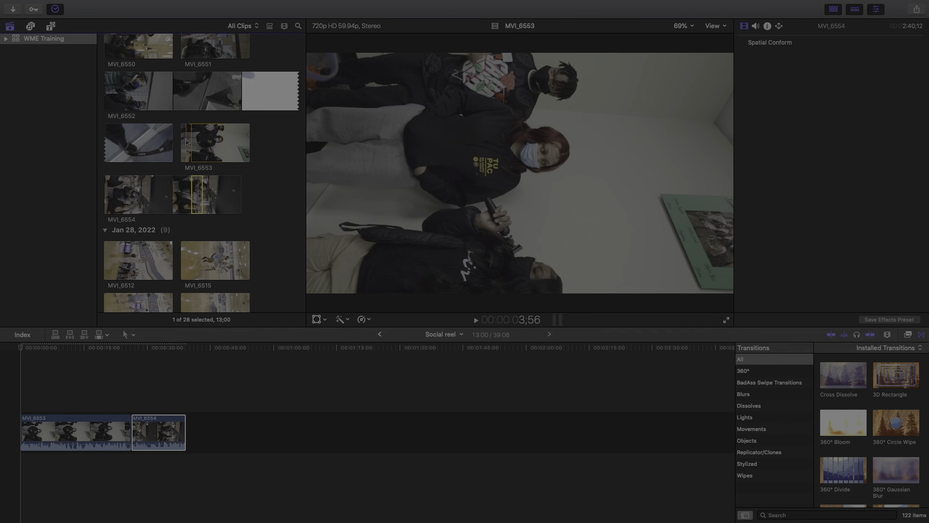
key("o")
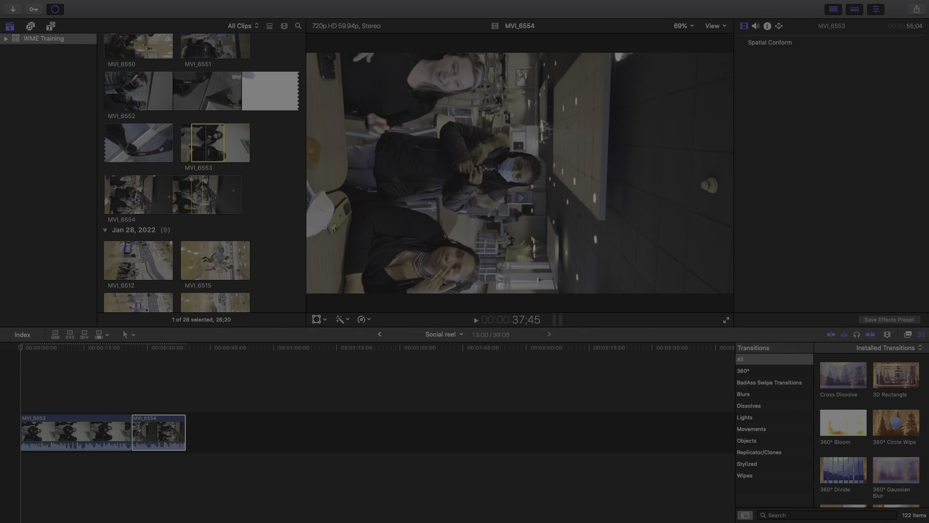
scroll(136, 200, "up", 3)
Mark an in and out range within clip MVI_6550
left_click(146, 115)
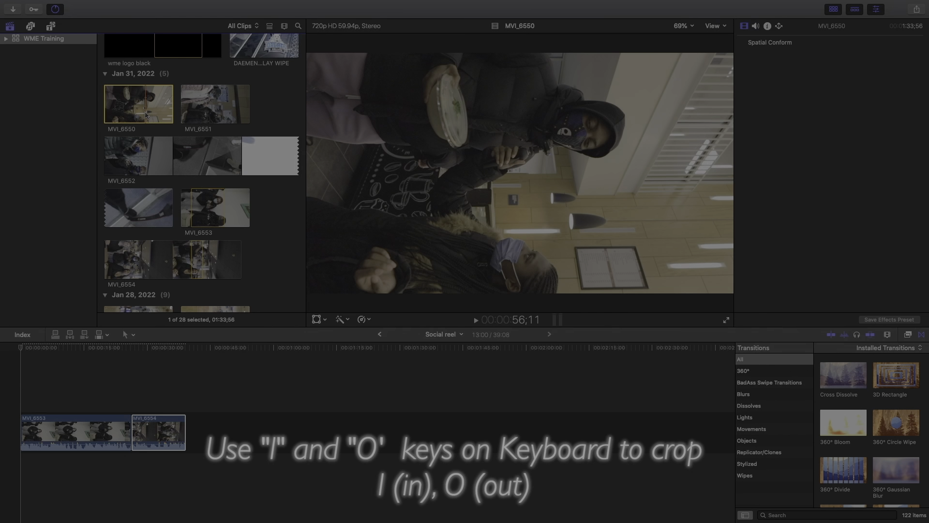
key("i")
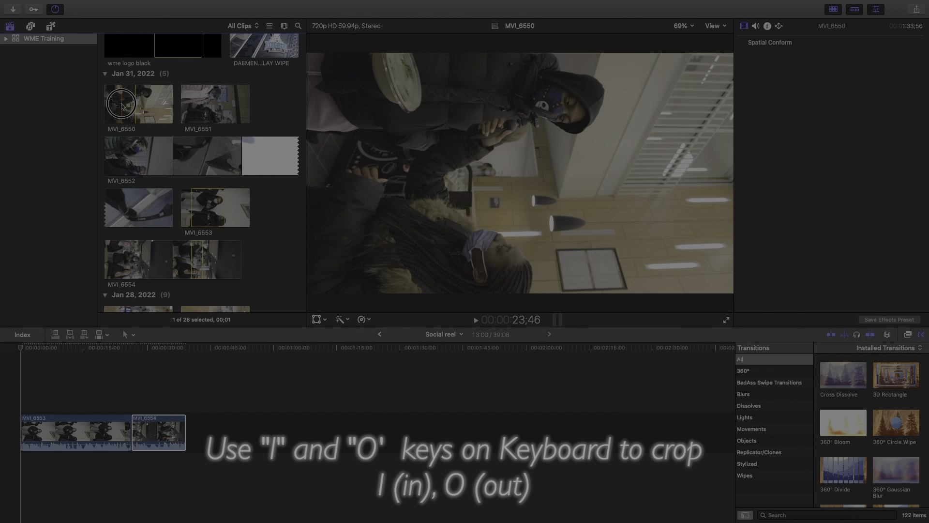
key("o")
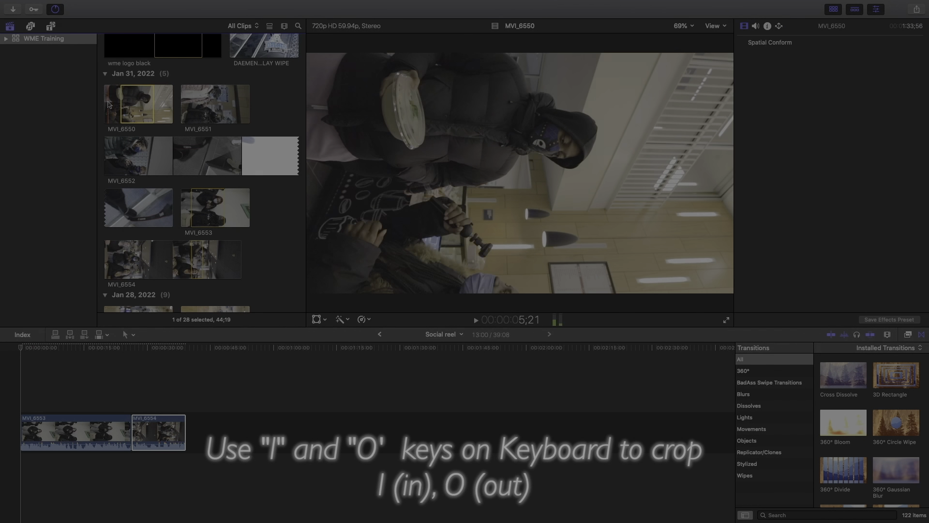
key("i")
key("o")
left_click_drag(140, 99, 265, 310)
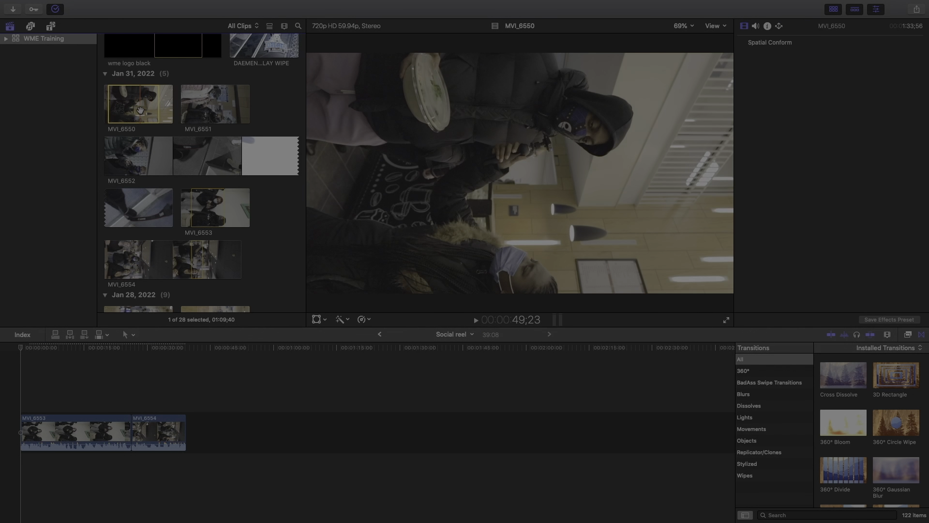
Append MVI_6550 after MVI_6554 and add MVI_6551 to the timeline as a connected clip
left_click(139, 107)
left_click_drag(138, 108, 264, 430)
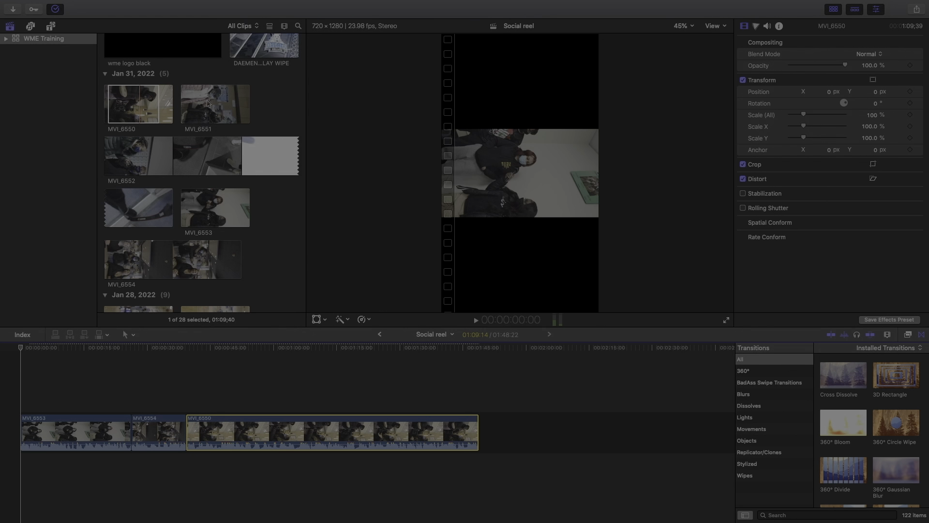
left_click(218, 100)
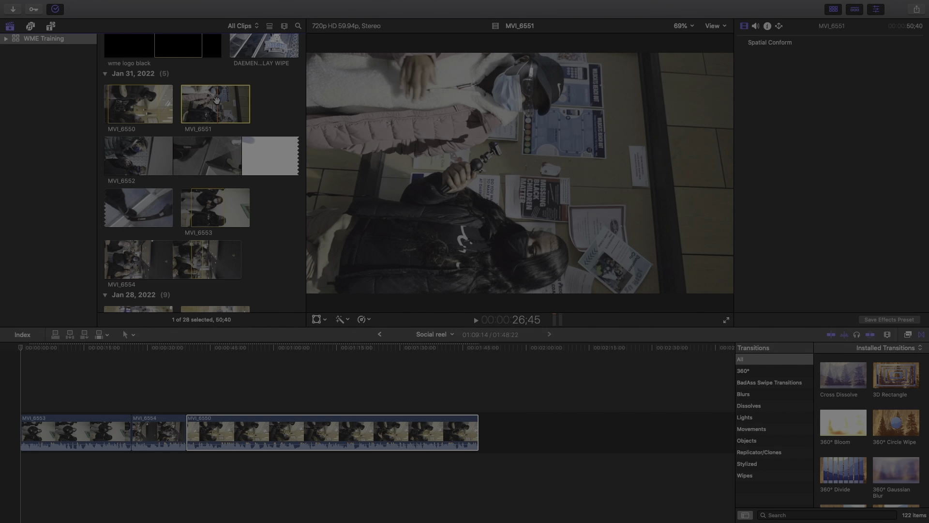
left_click_drag(218, 100, 20, 432)
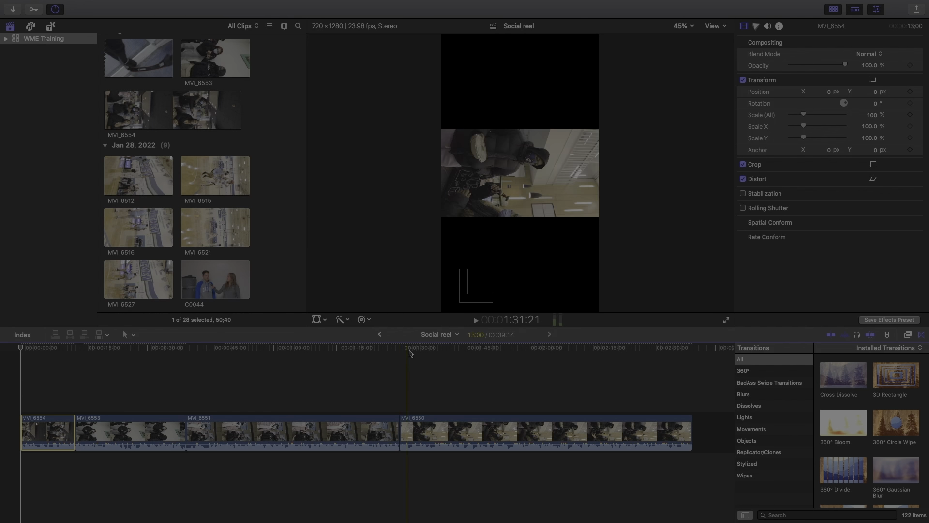
Rotate MVI_6554 by 90° with the Transform handles and set its Scale (All) to 180%
left_click(316, 320)
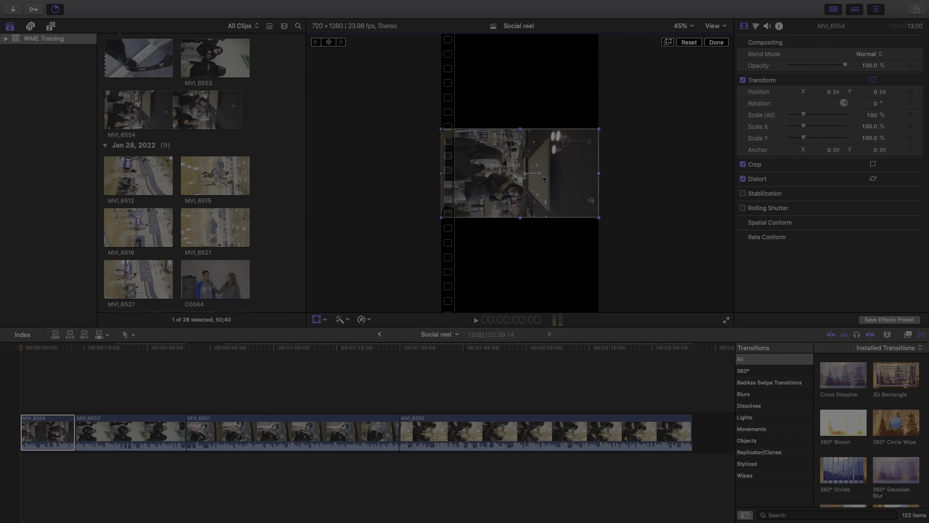
left_click_drag(541, 174, 524, 137)
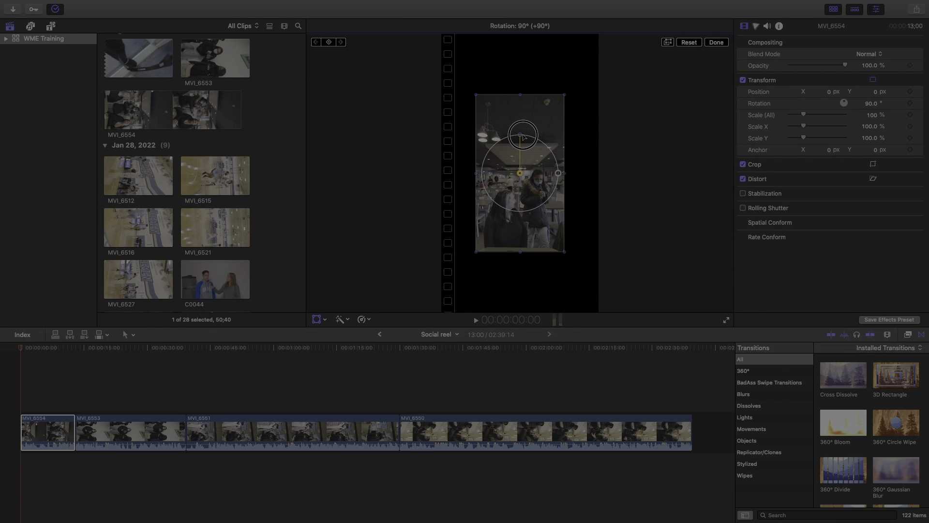
left_click_drag(524, 138, 523, 138)
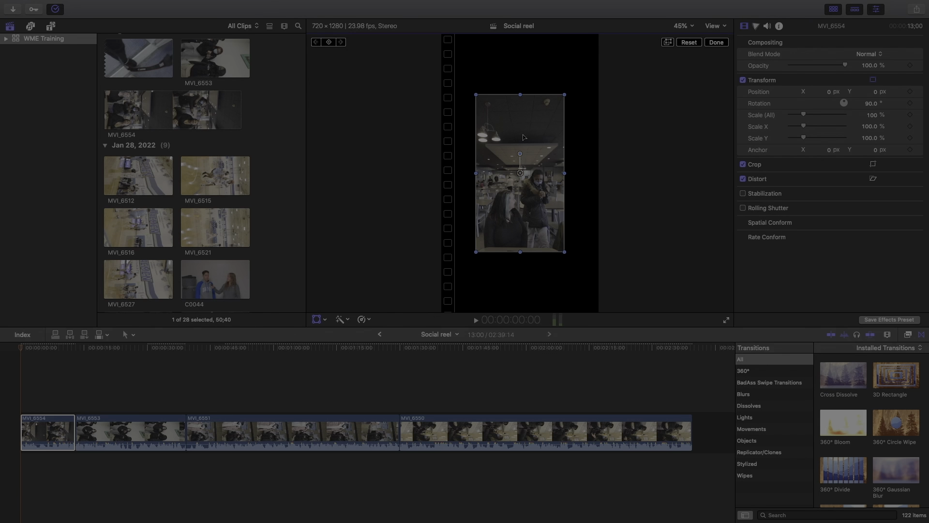
left_click(873, 116)
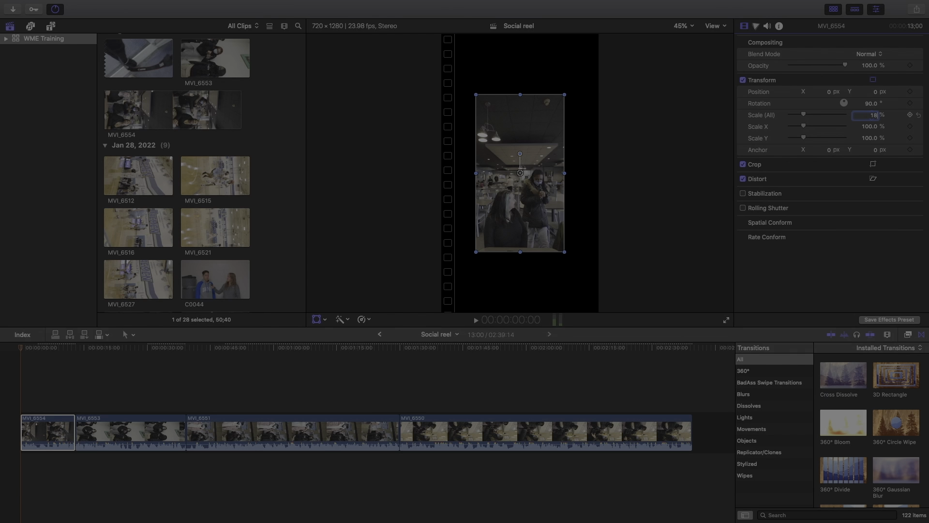
type("180")
key("Return")
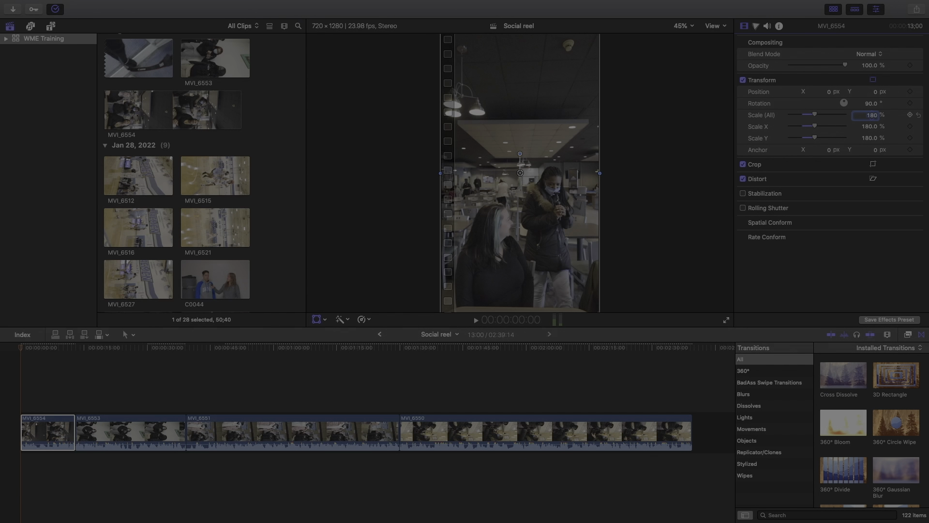
left_click(388, 370)
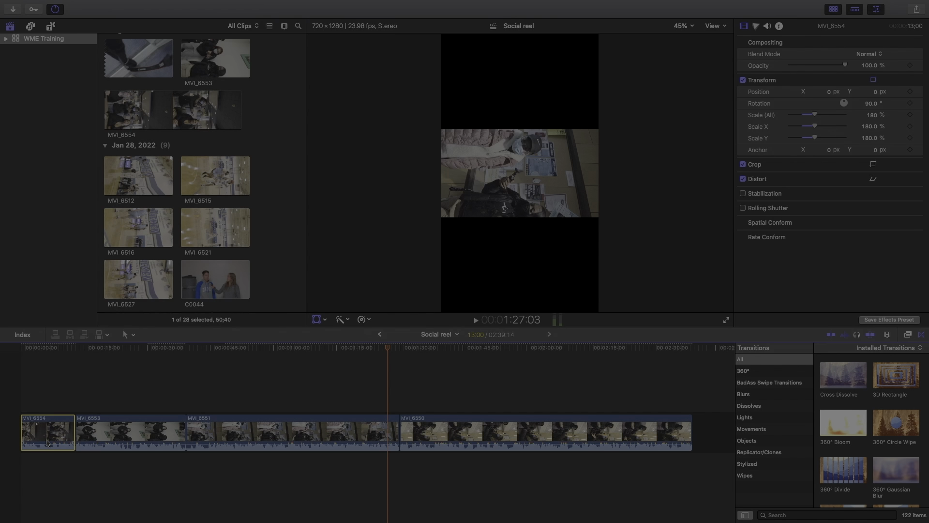
Paste MVI_6554's Rotation and Scale attributes onto MVI_6553, MVI_6551 and MVI_6550
left_click_drag(105, 403, 600, 482)
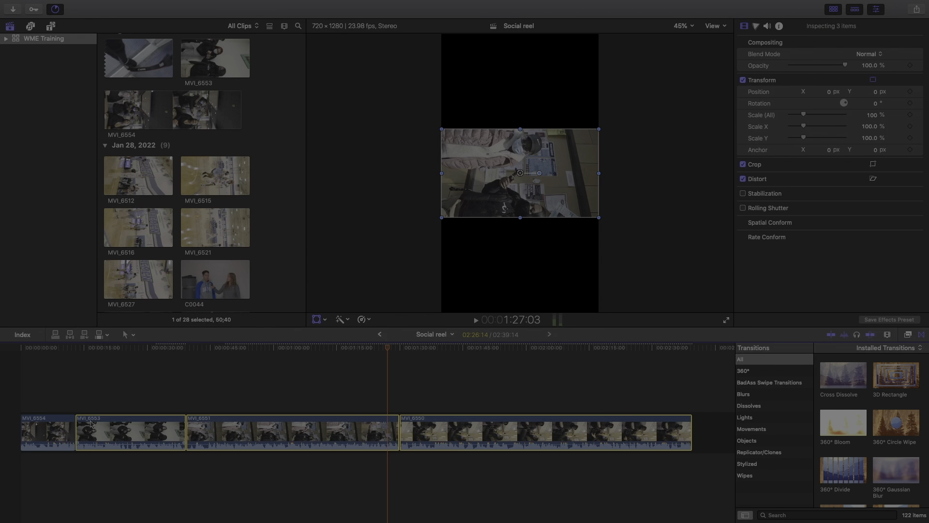
key("shift+super+v")
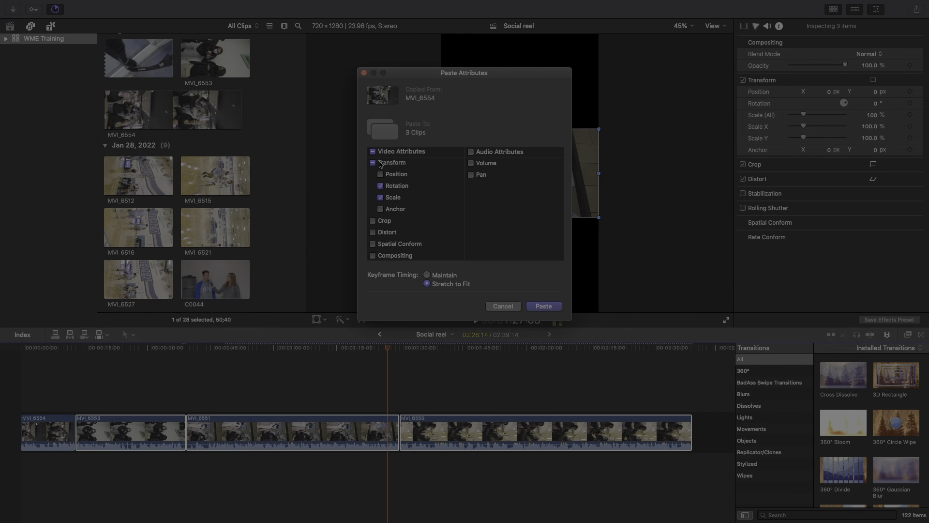
left_click(544, 306)
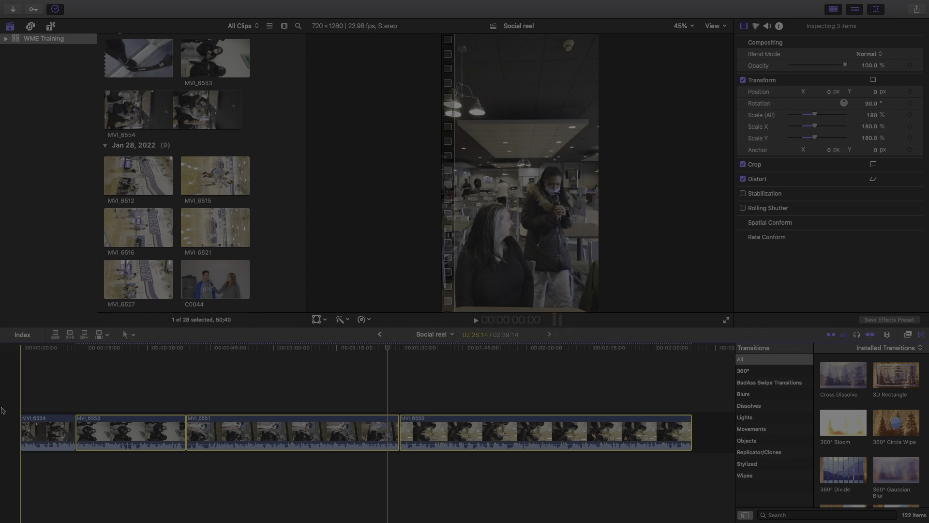
Trim the start of MVI_6554 later and play back the opening to check it
key("space")
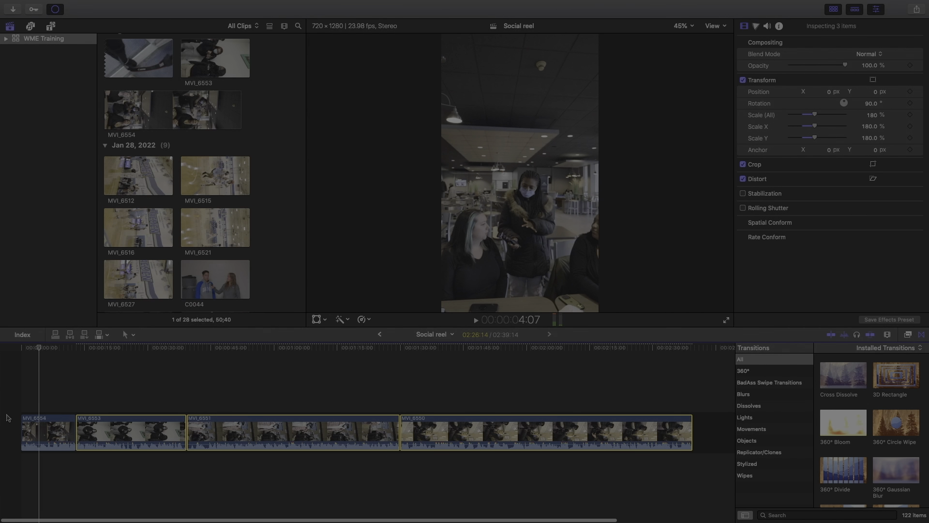
left_click_drag(22, 429, 30, 430)
key("space")
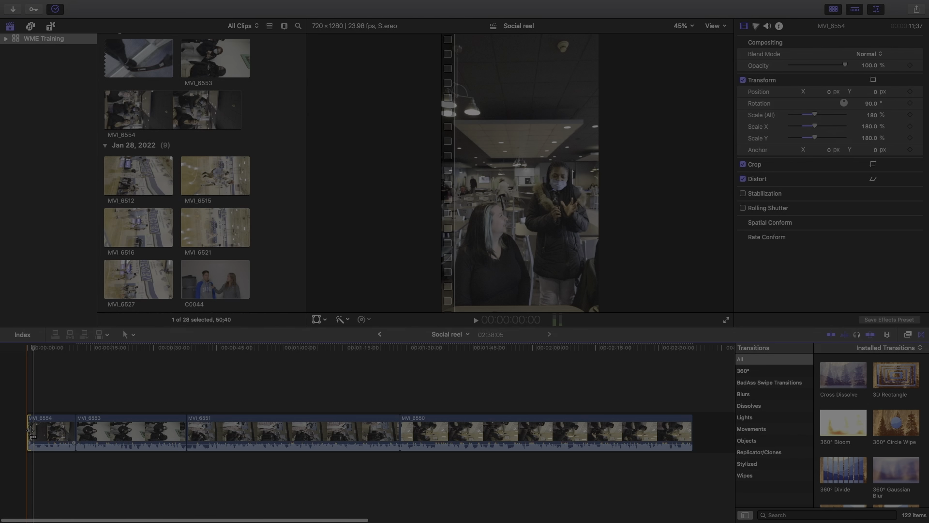
key("super+=")
key("super+=")
key("super+=")
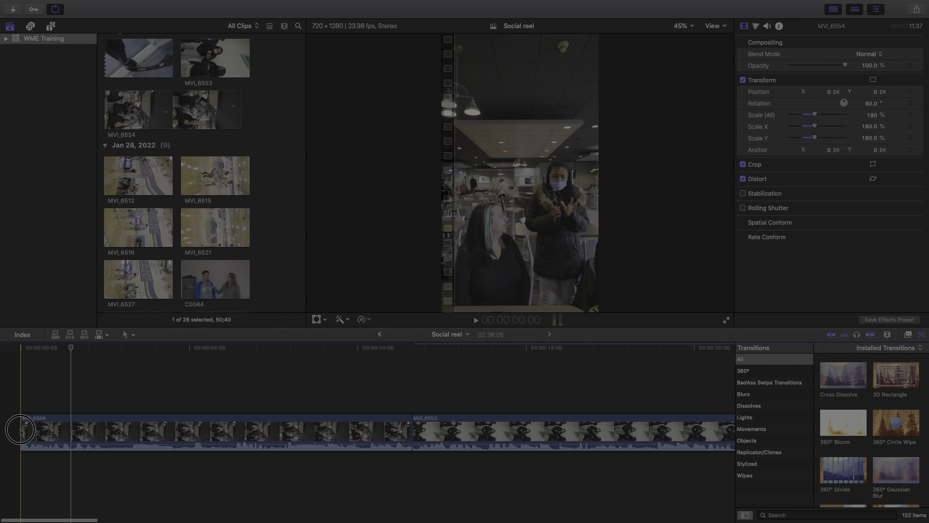
left_click_drag(21, 430, 30, 429)
key("space")
scroll(223, 425, "right", 4)
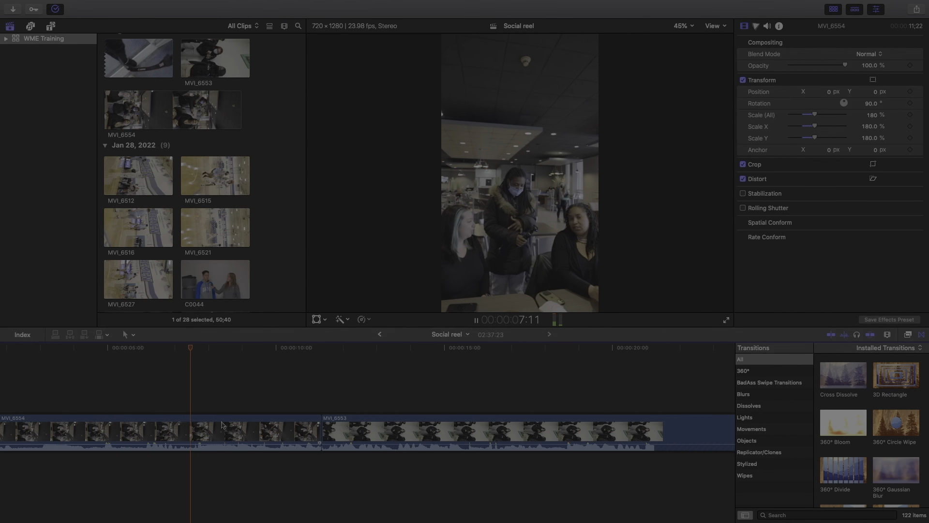
scroll(230, 426, "right", 1)
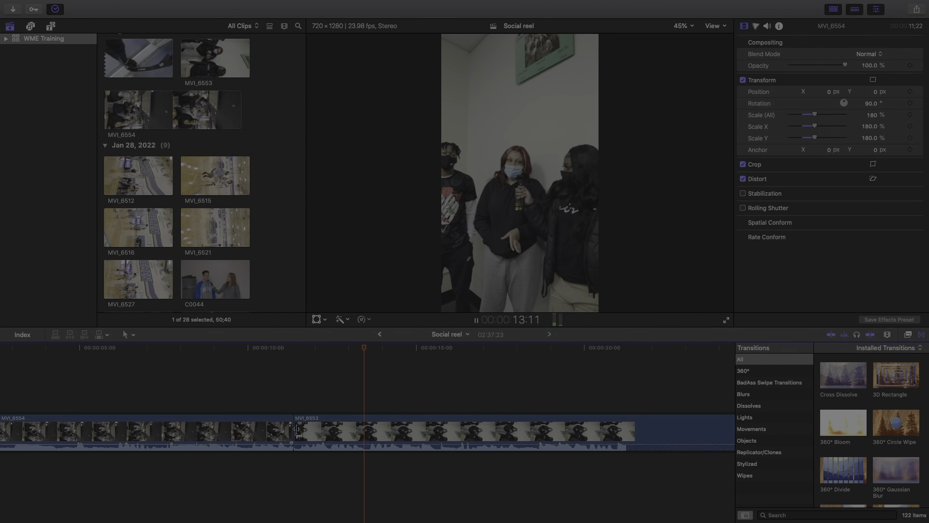
key("super+minus")
key("super+minus")
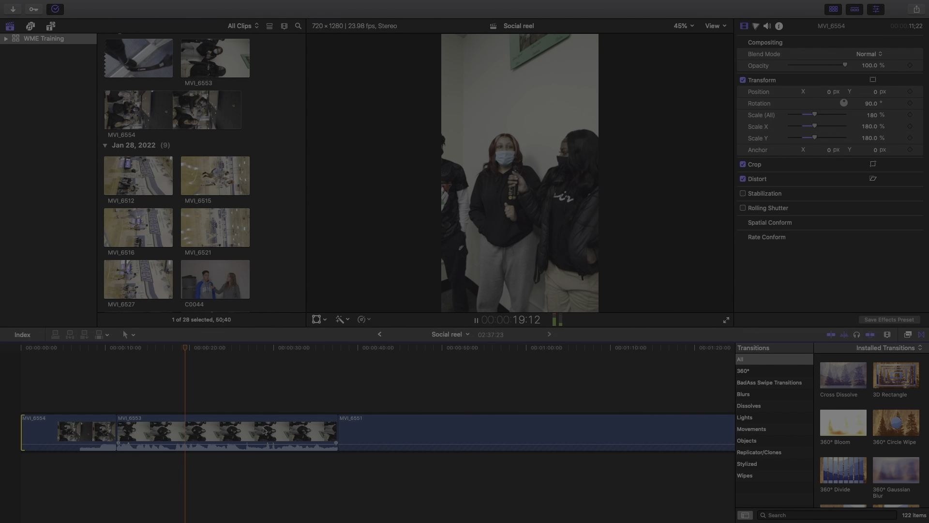
key("super+minus")
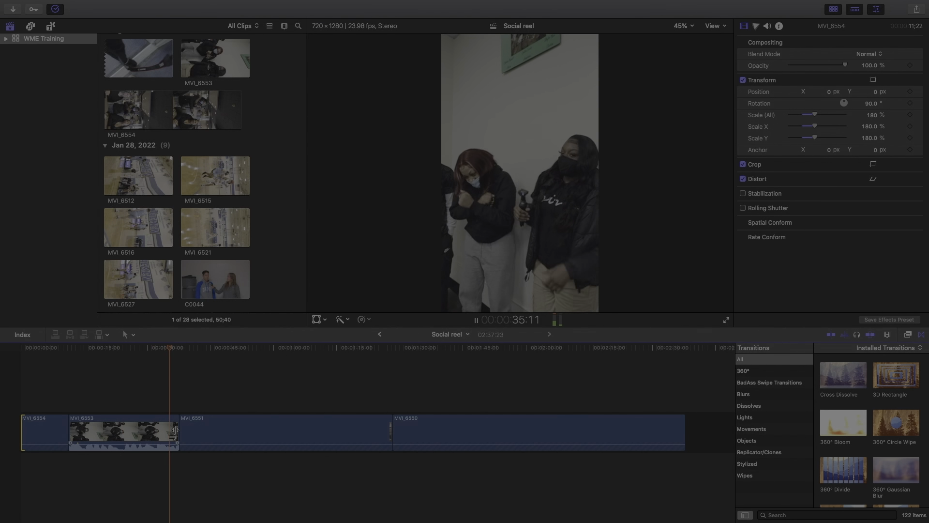
Trim MVI_6553's end to the playhead, shifting the MVI_6553/MVI_6551 cut earlier
key("space")
key("super+equal")
key("super+equal")
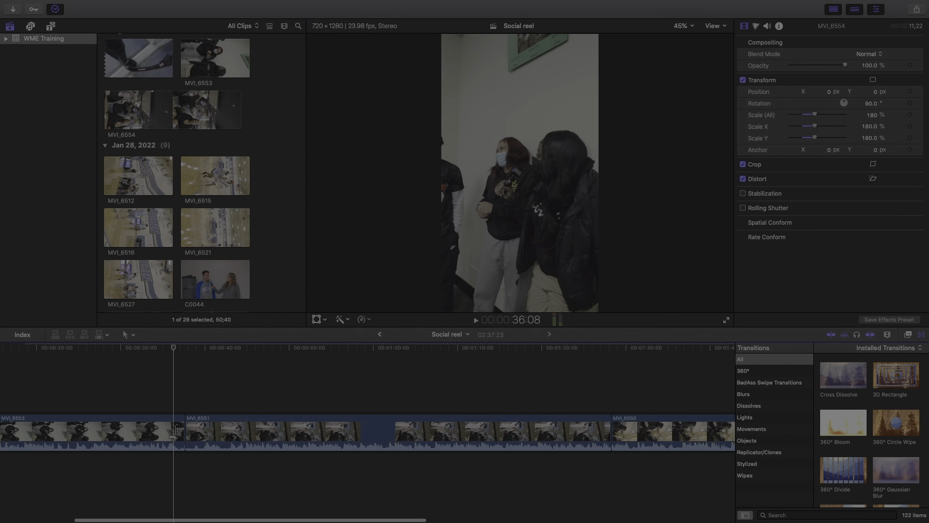
left_click_drag(175, 429, 165, 430)
key("space")
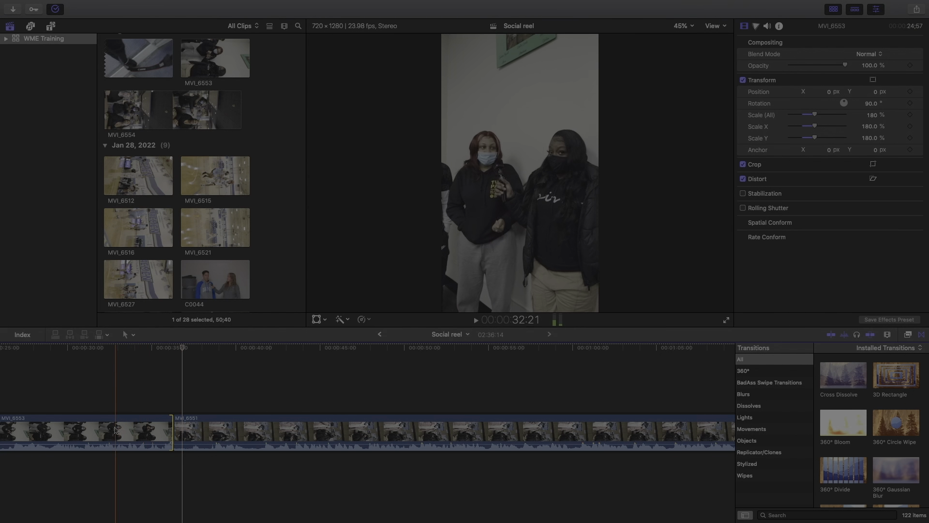
left_click_drag(171, 428, 149, 428)
key("space")
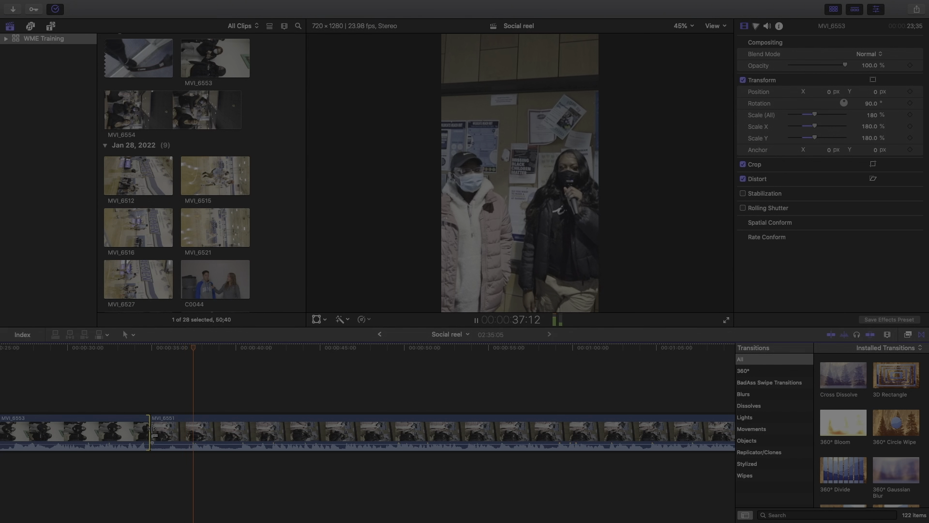
Roll the MVI_6553/MVI_6551 cut later and play from the new edit point
left_click_drag(152, 429, 255, 427)
key("space")
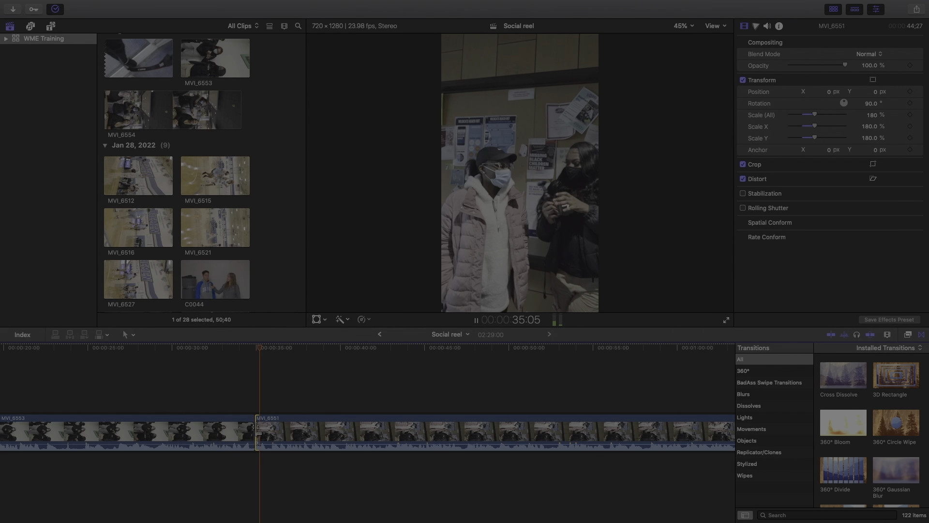
key("super+minus")
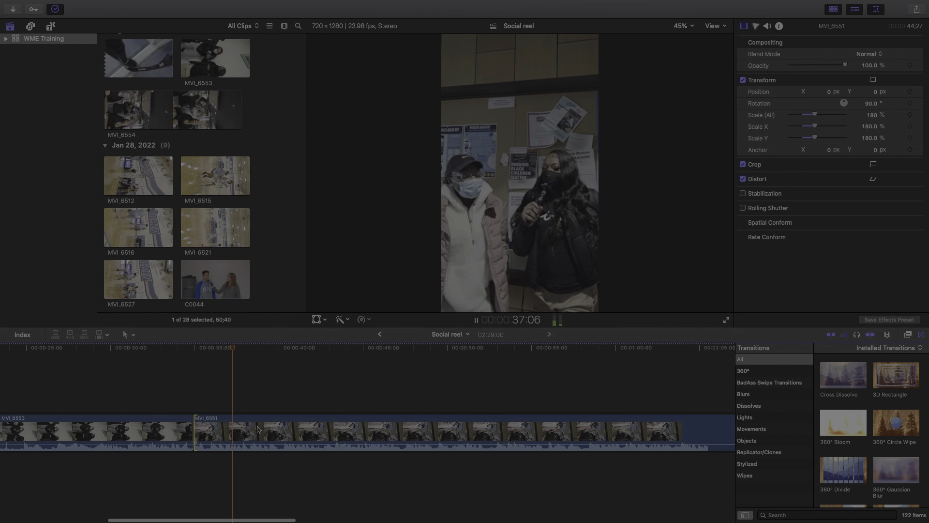
key("super+minus")
key("super+minus")
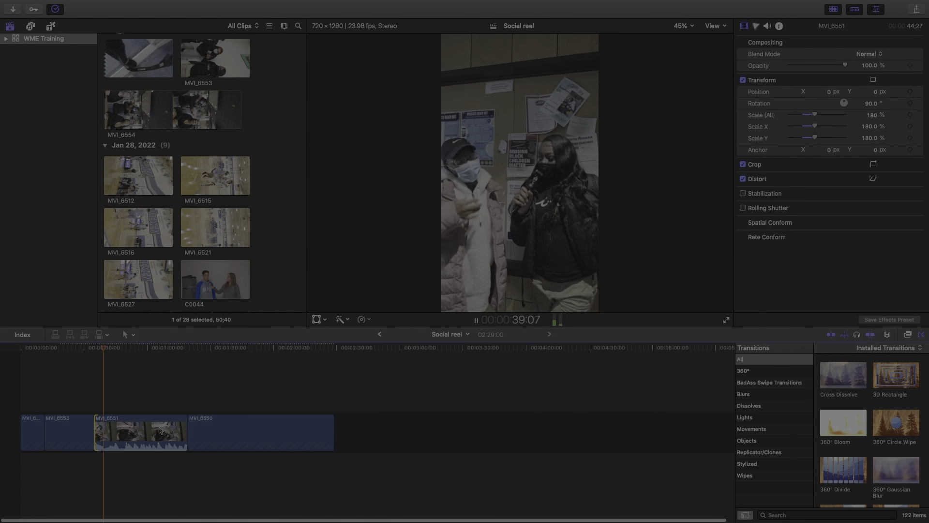
key("space")
key("space")
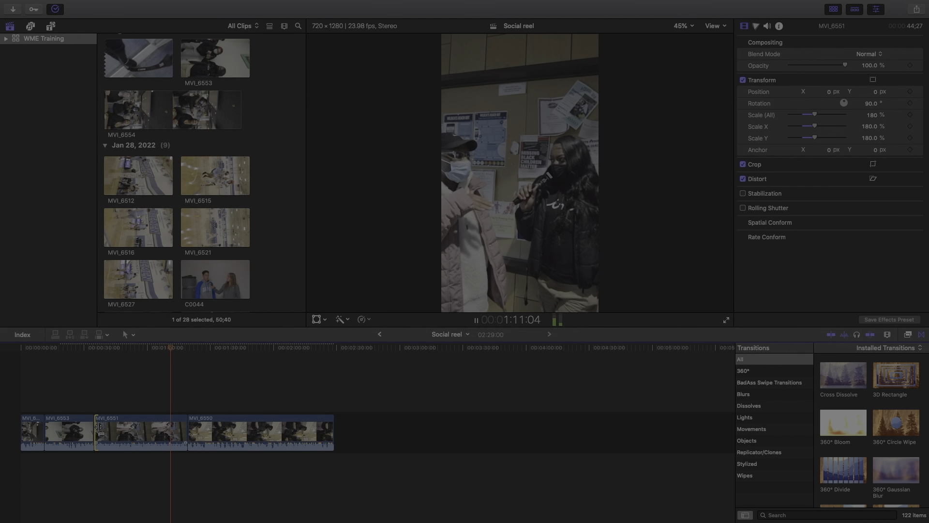
left_click_drag(100, 426, 162, 428)
key("space")
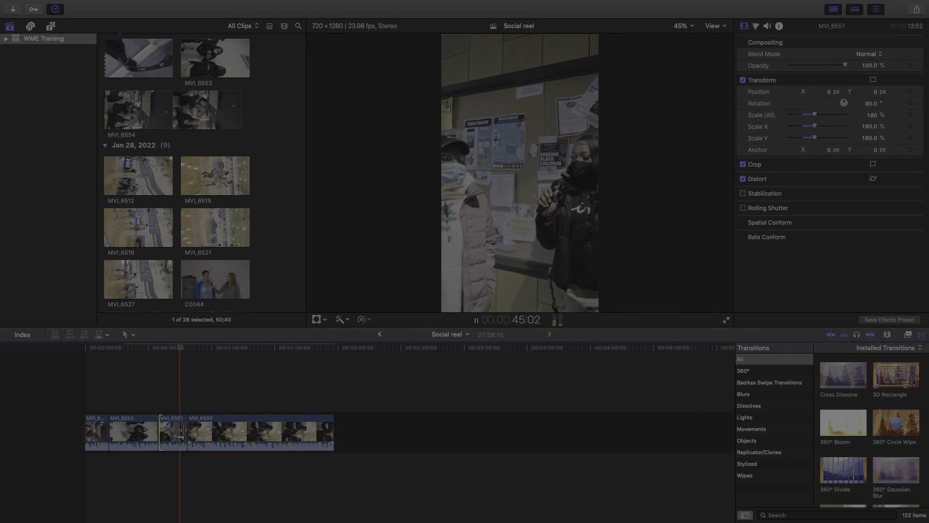
Shorten MVI_6551 by trimming its end and adjust MVI_6550 at its edit point
left_click_drag(183, 430, 184, 430)
key("space")
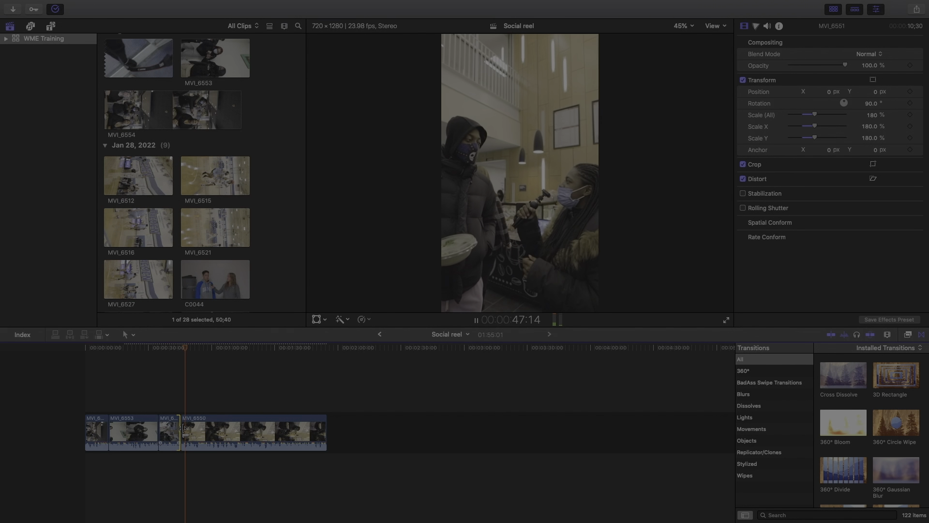
left_click_drag(184, 429, 308, 428)
key("space")
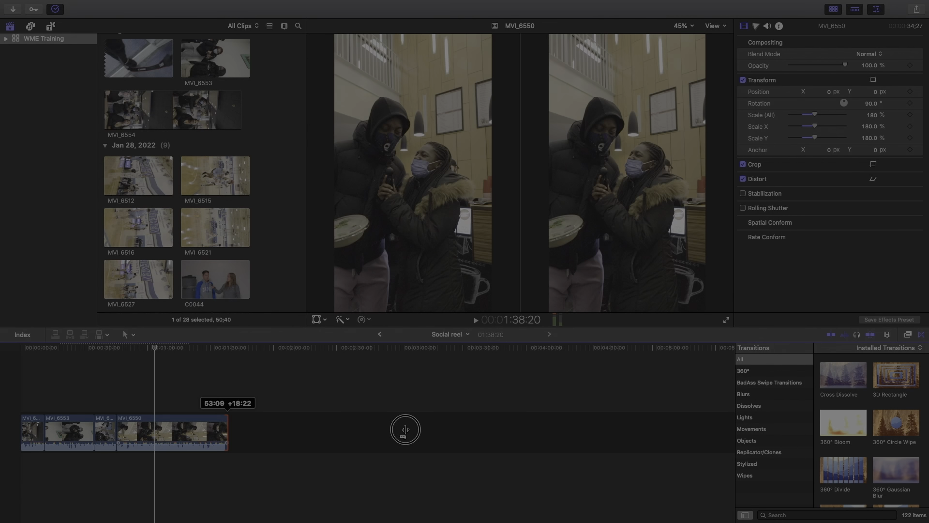
left_click_drag(228, 428, 227, 428)
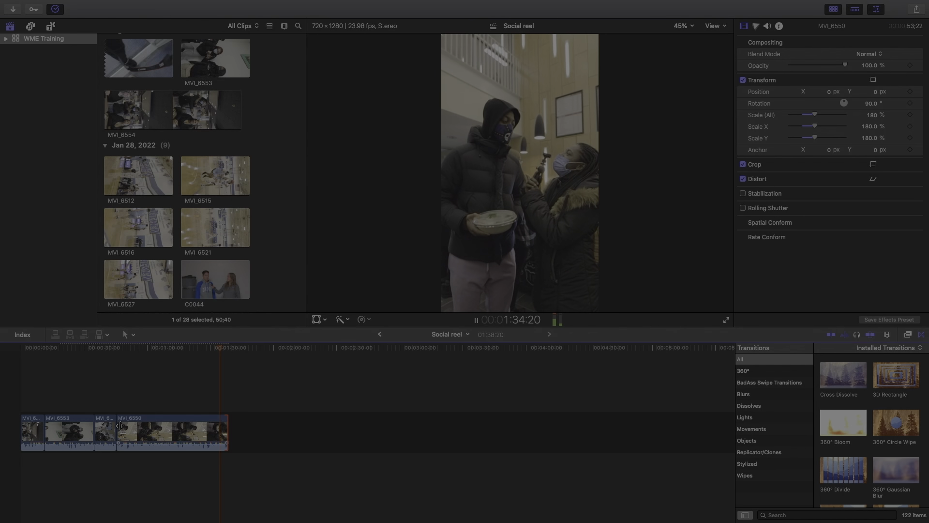
Trim the start of MVI_6550 shorter and review the whole reel
left_click(121, 426)
left_click_drag(121, 427, 218, 427)
key("space")
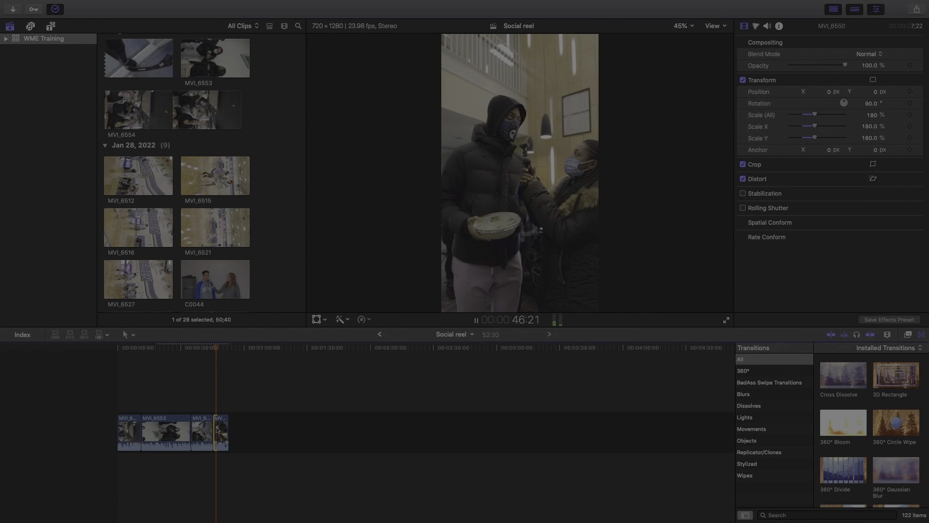
key("super+equal")
key("super+equal")
key("super+equal")
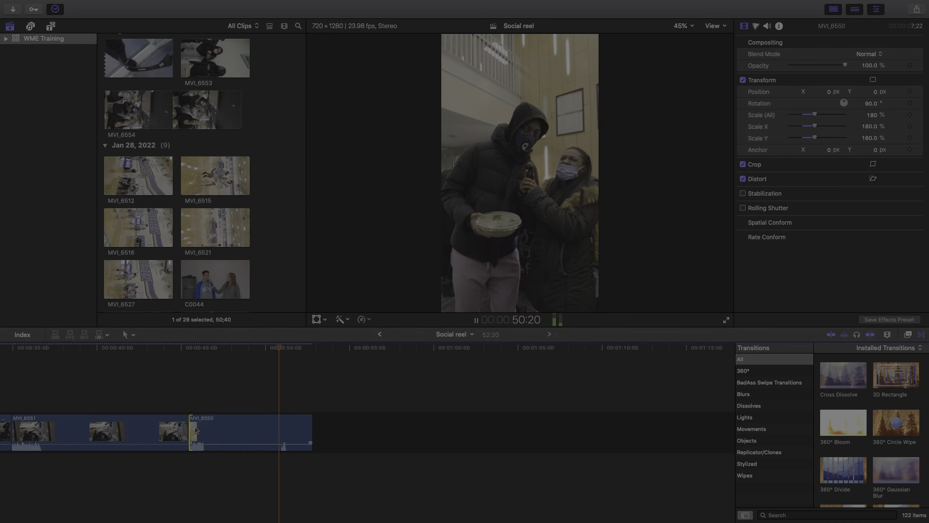
key("j")
key("j")
key("j")
key("j")
key("k")
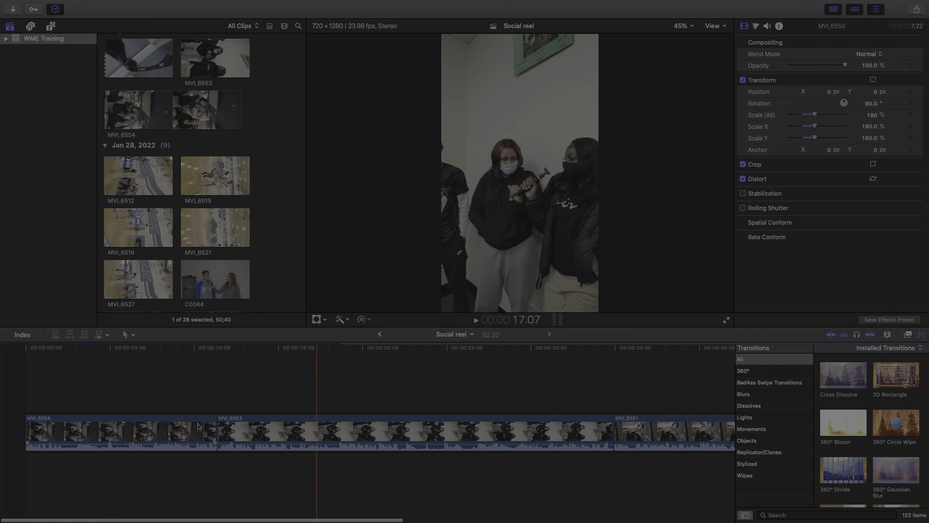
left_click(198, 426)
key("super+minus")
key("super+minus")
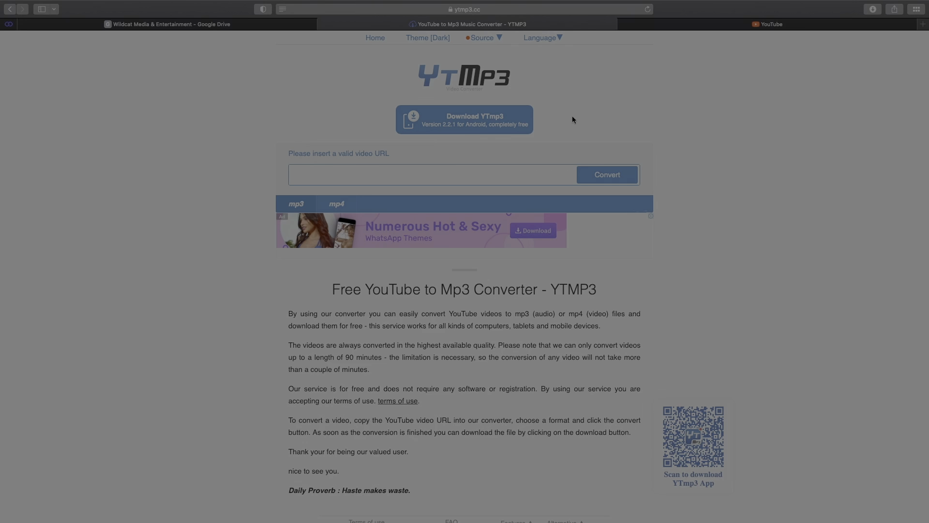
Search YouTube for 'bing bong tiktok' and open the Coney Island Ski Club - Sidetalk video, skipping the ad
left_click(705, 30)
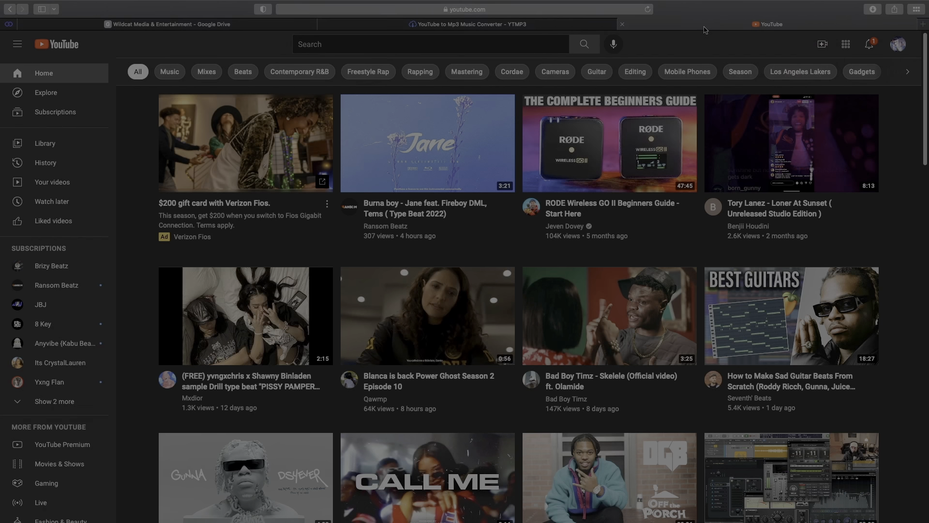
left_click(463, 47)
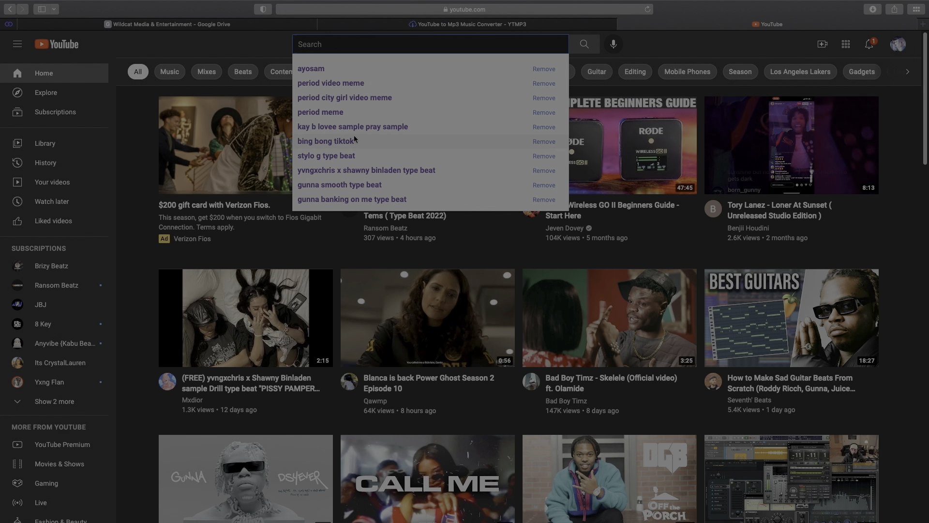
left_click(327, 141)
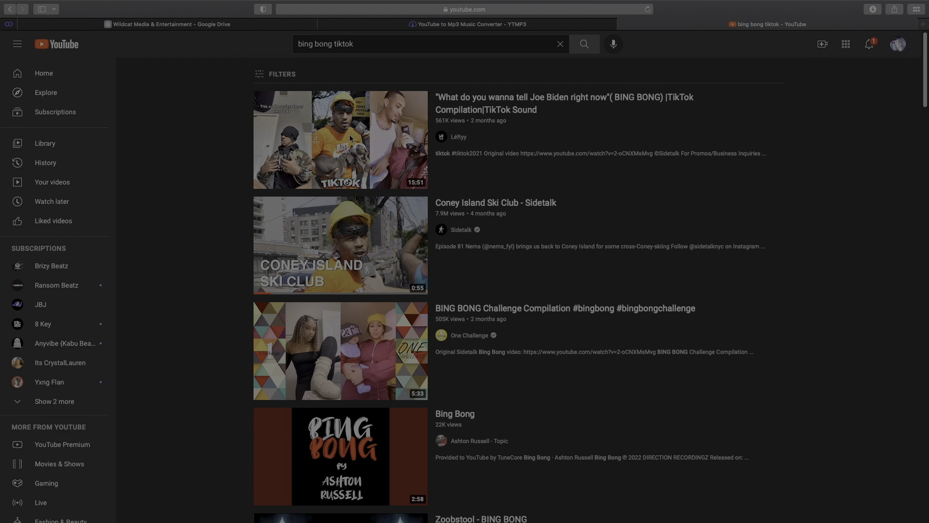
scroll(346, 203, "down", 3)
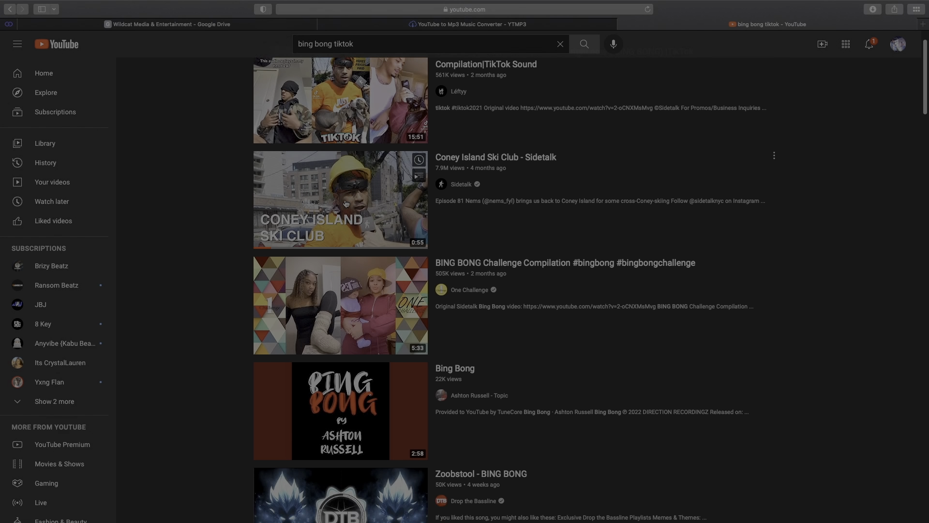
scroll(346, 203, "up", 2)
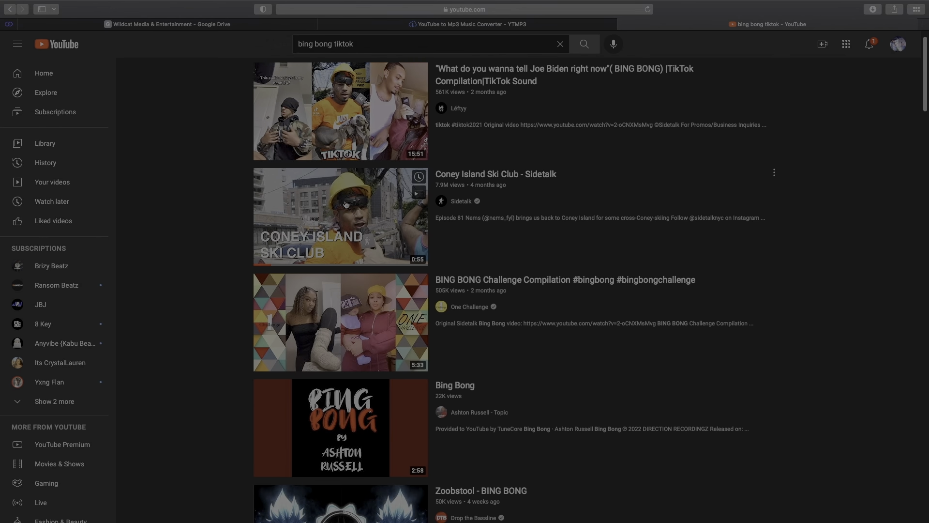
left_click(346, 204)
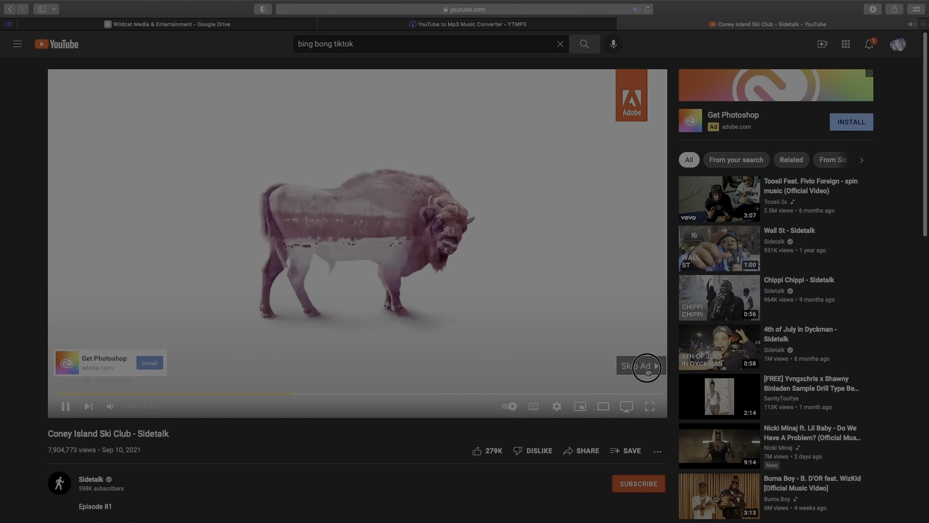
left_click(647, 368)
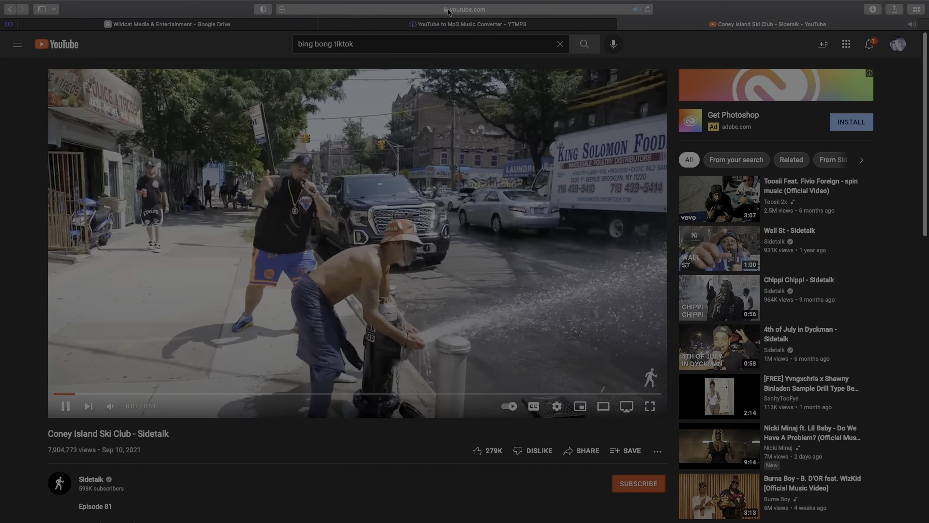
Copy the video's web address from the address bar
left_click(449, 10)
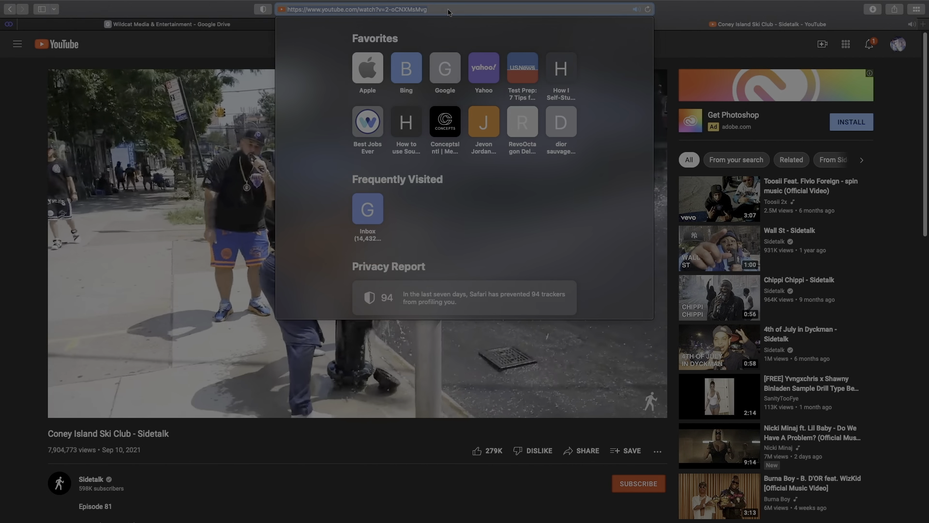
left_click(240, 42)
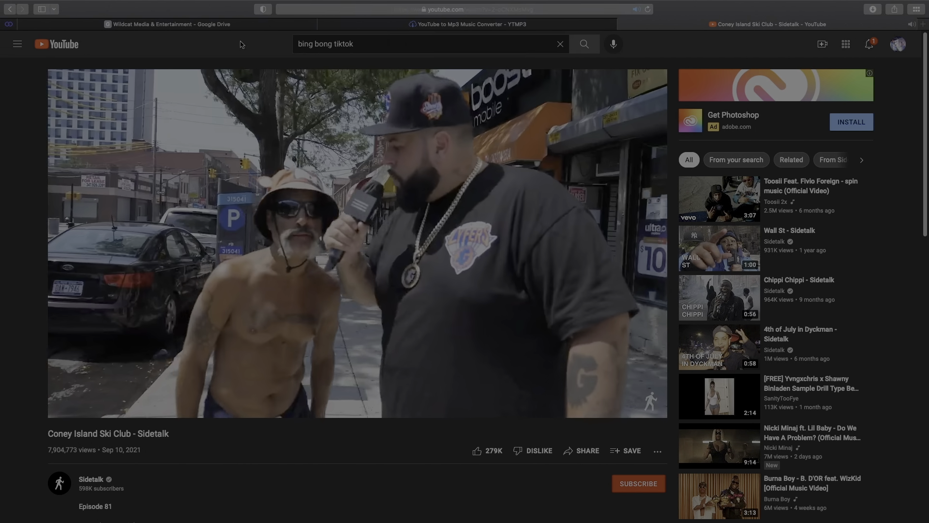
key("super+l")
key("Escape")
Convert the pasted link in YTMP3, download it as mp4, and drag it into the timeline
left_click(437, 24)
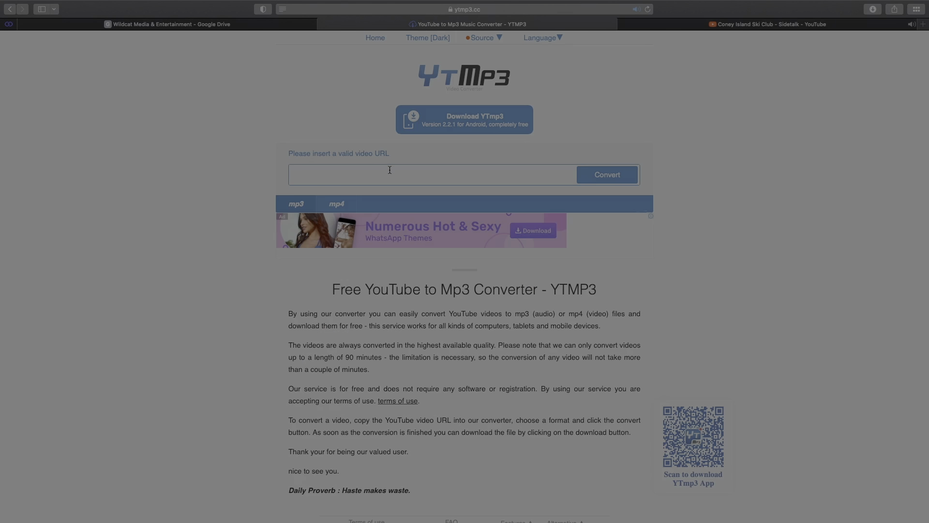
key("super+v")
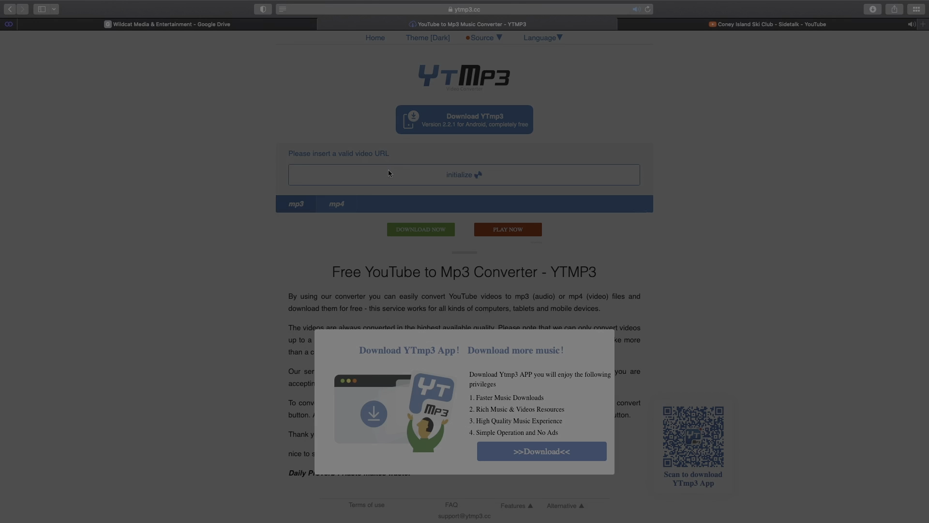
left_click(607, 337)
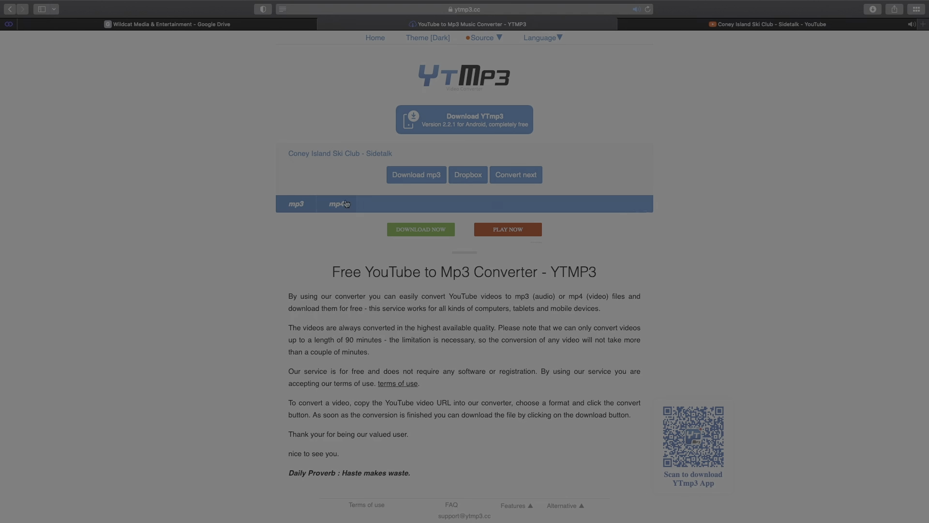
left_click(769, 22)
left_click(438, 176)
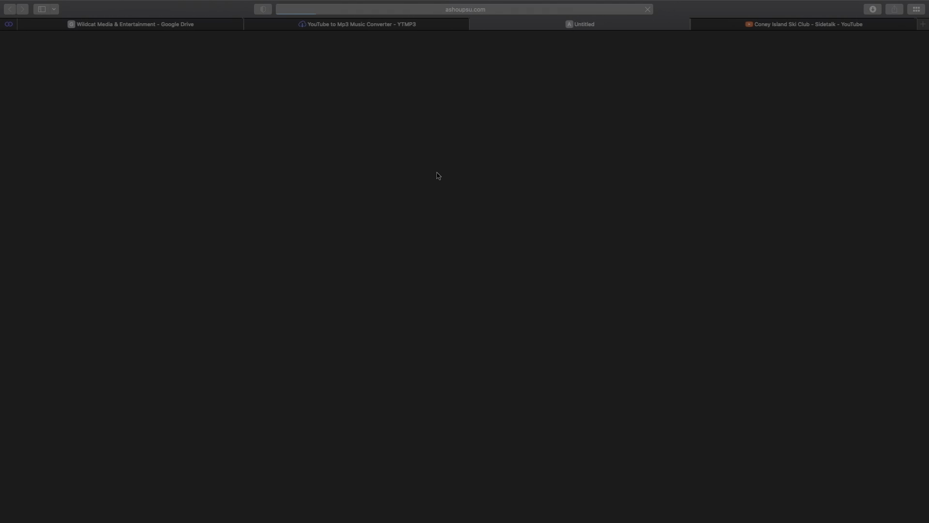
left_click(472, 25)
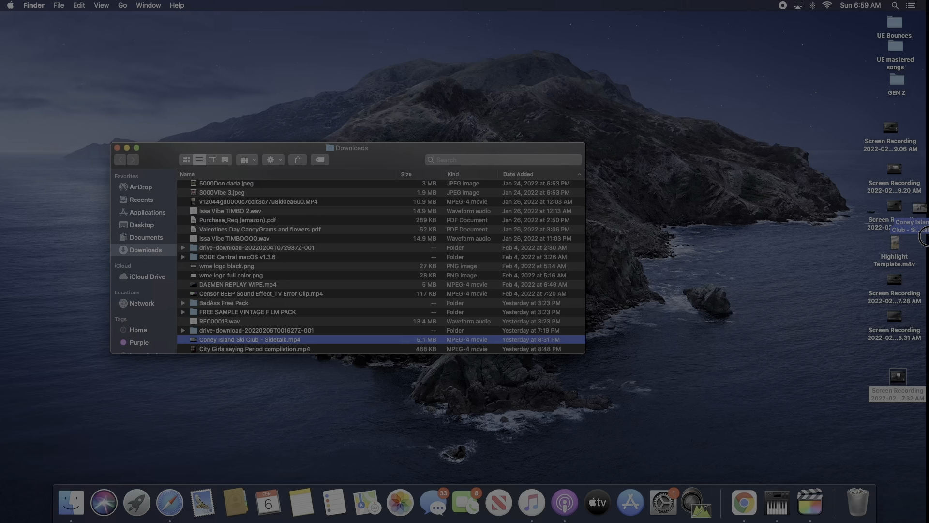
left_click_drag(636, 291, 86, 383)
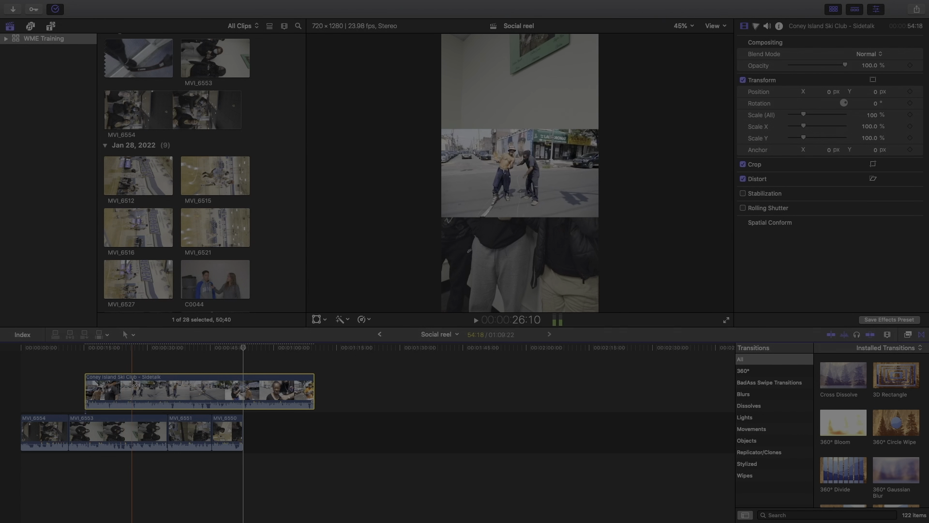
Move the Sidetalk overlay to start near 00:00:45 and trim its start and end
left_click_drag(116, 381, 278, 384)
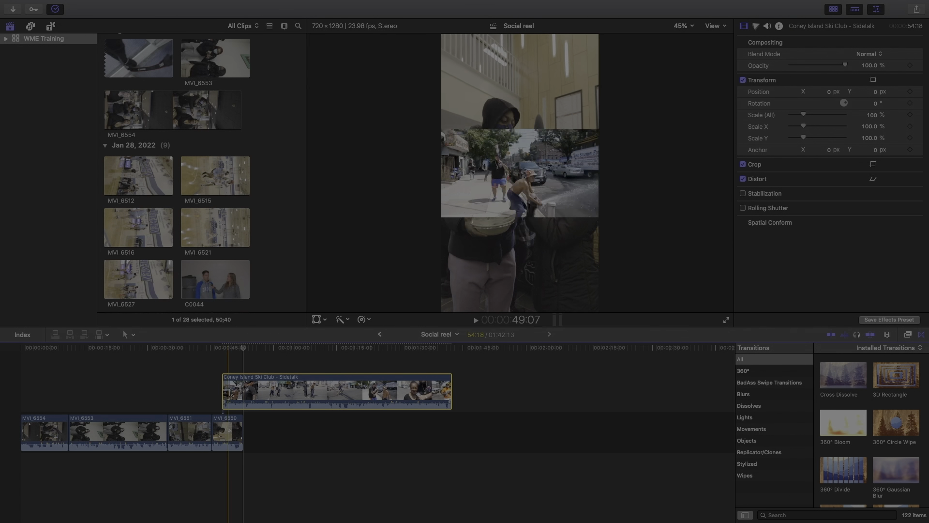
left_click_drag(226, 390, 292, 390)
key("space")
left_click_drag(286, 387, 273, 387)
left_click_drag(347, 391, 262, 394)
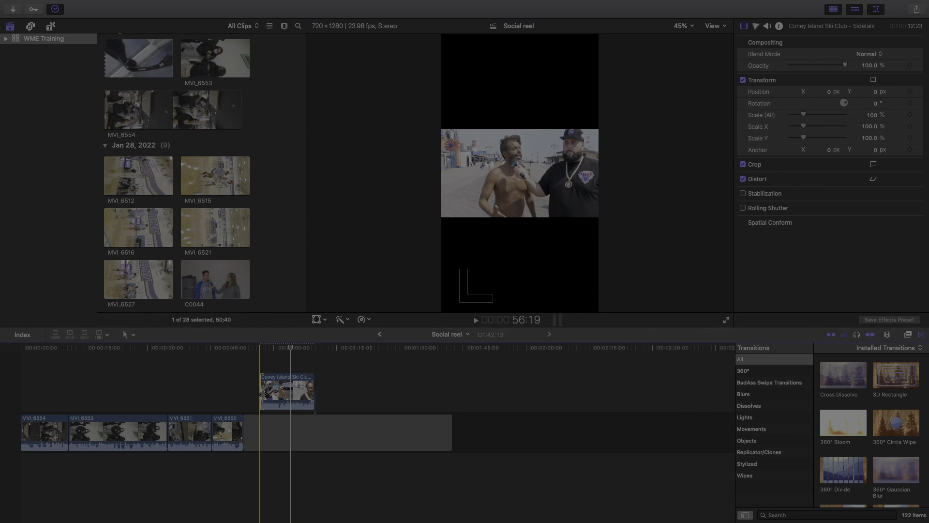
Trim more off the overlay's start and cut its end back to the playhead
key("super+equal")
key("space")
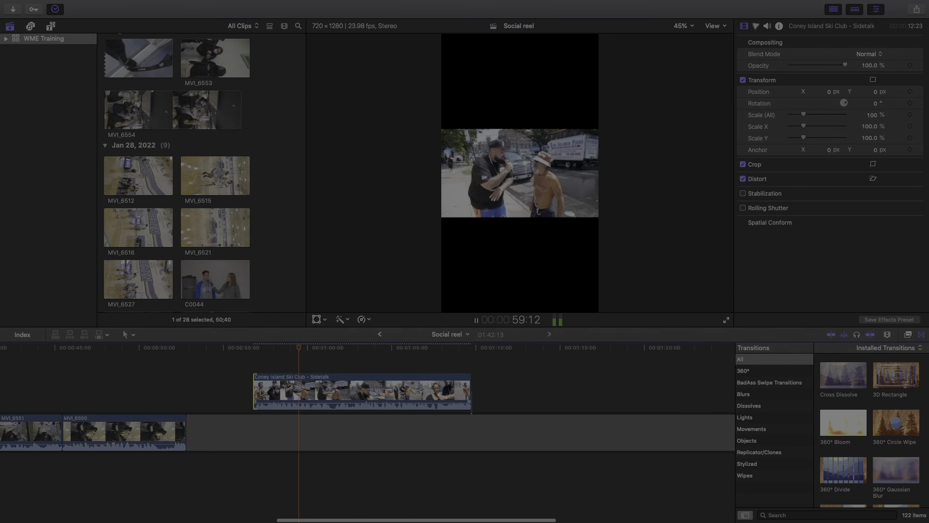
left_click_drag(256, 391, 281, 391)
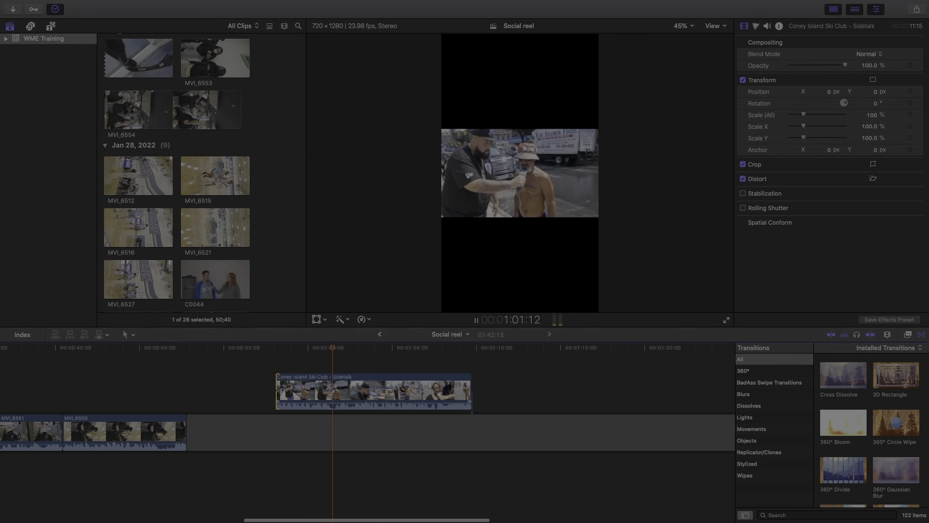
left_click(463, 395)
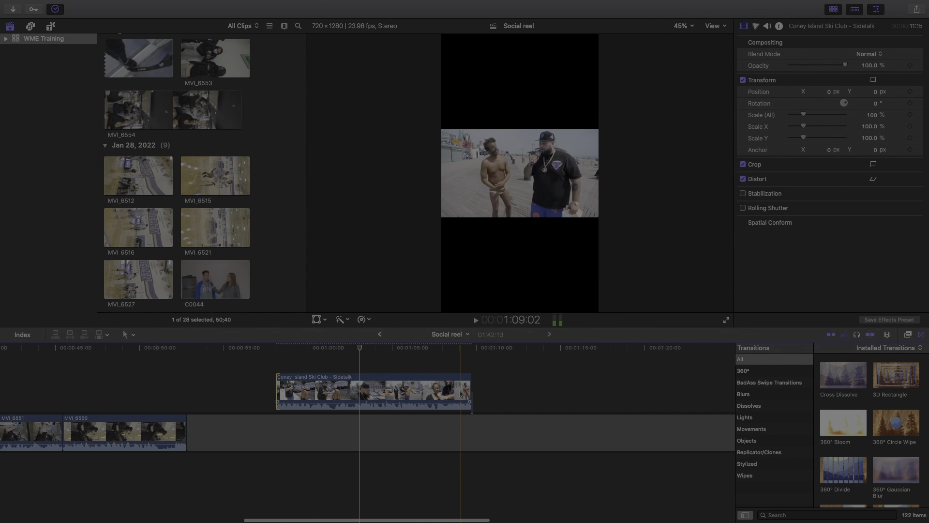
left_click_drag(468, 395, 180, 388)
Slide the Sidetalk overlay back and forth above MVI_6550, checking its placement in playback
left_click(233, 426)
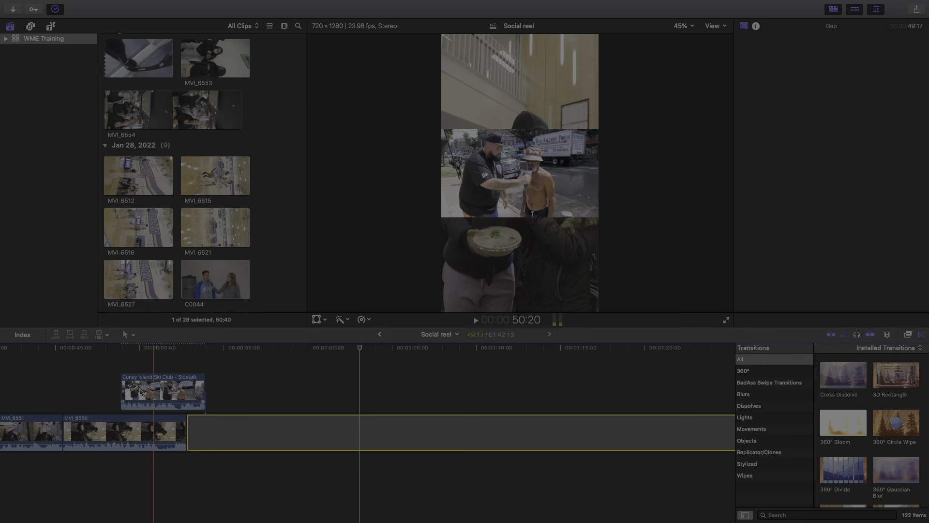
left_click_drag(130, 393, 135, 393)
key("space")
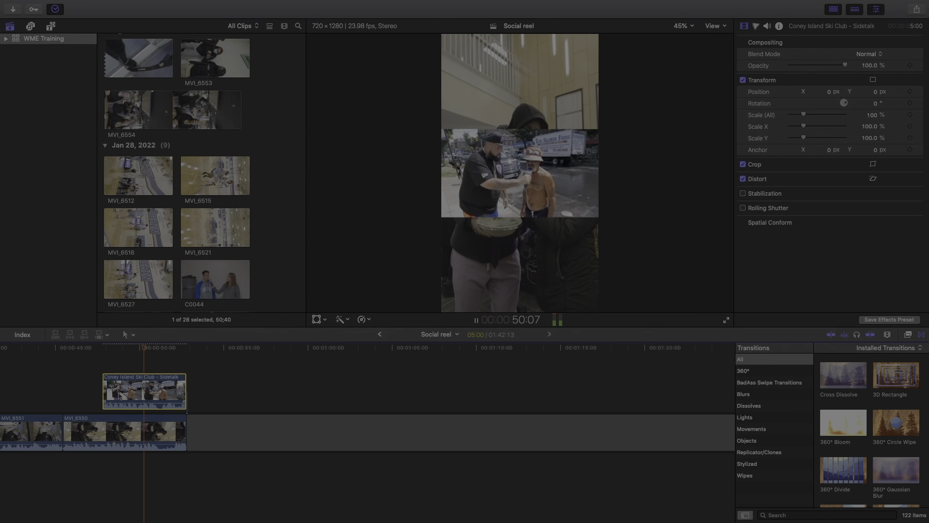
left_click(128, 391)
left_click_drag(129, 391, 144, 390)
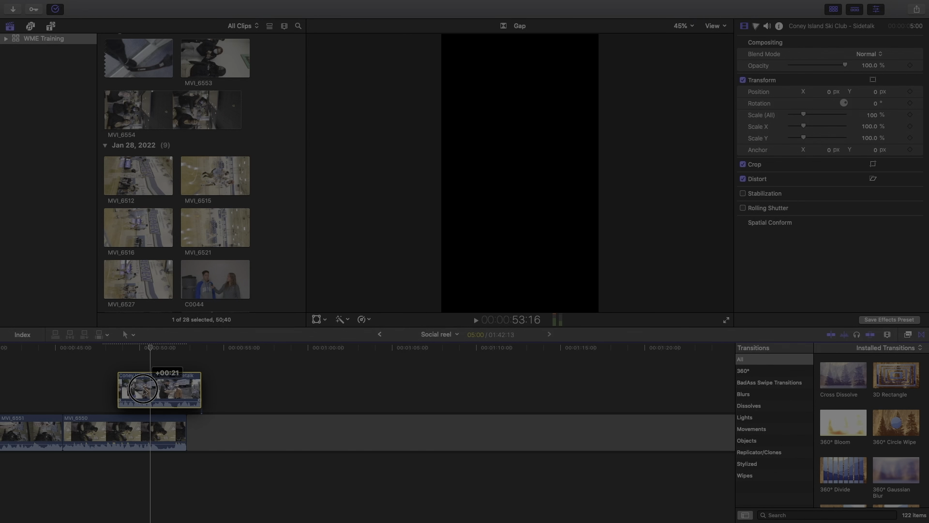
left_click_drag(143, 390, 111, 391)
key("space")
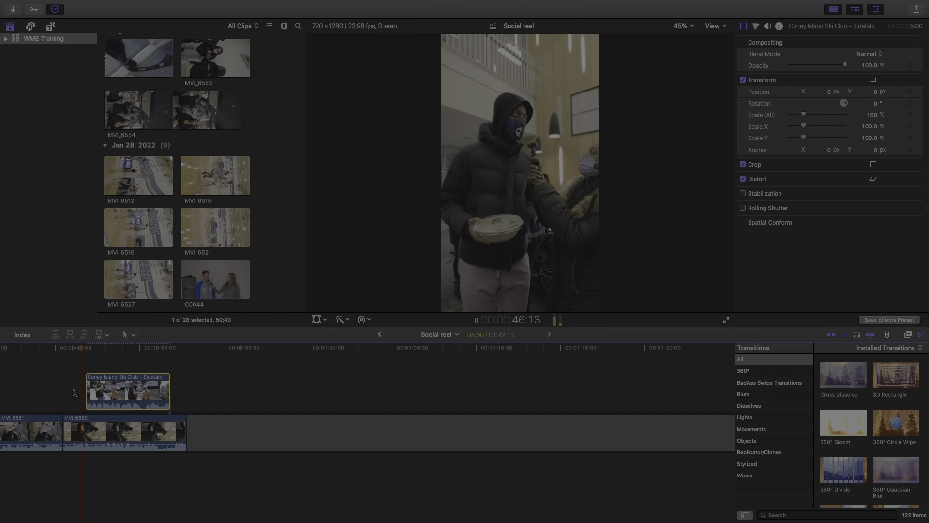
Fine-tune the overlay's position and trim its start so it lasts 3 seconds
left_click_drag(126, 392, 144, 391)
key("space")
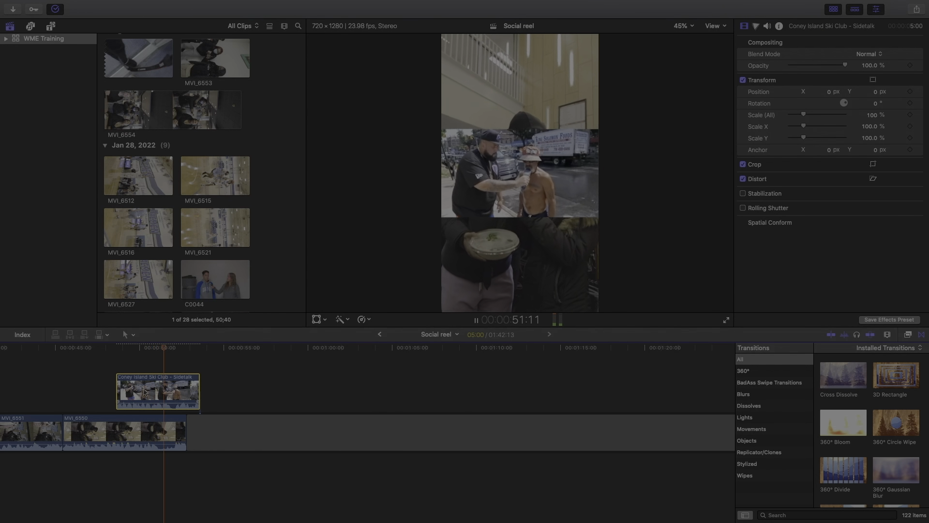
left_click_drag(144, 391, 77, 391)
key("space")
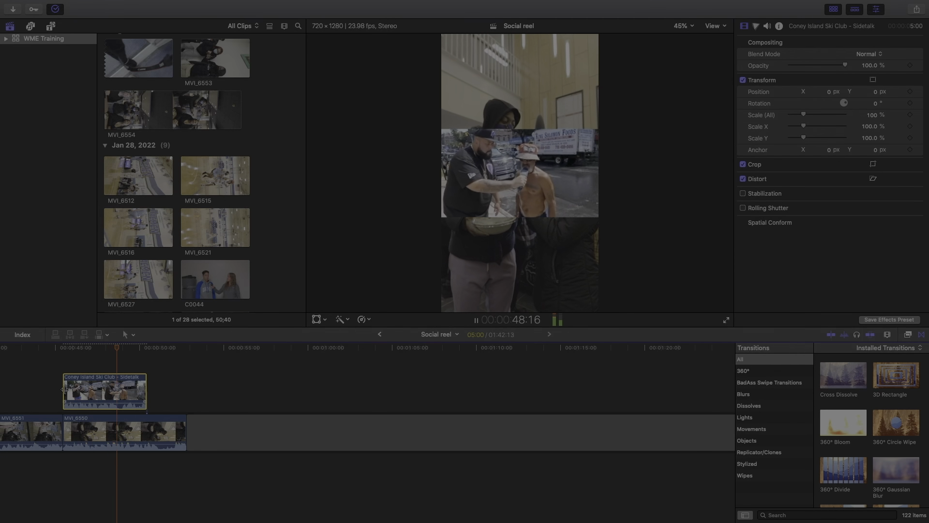
left_click_drag(65, 390, 104, 389)
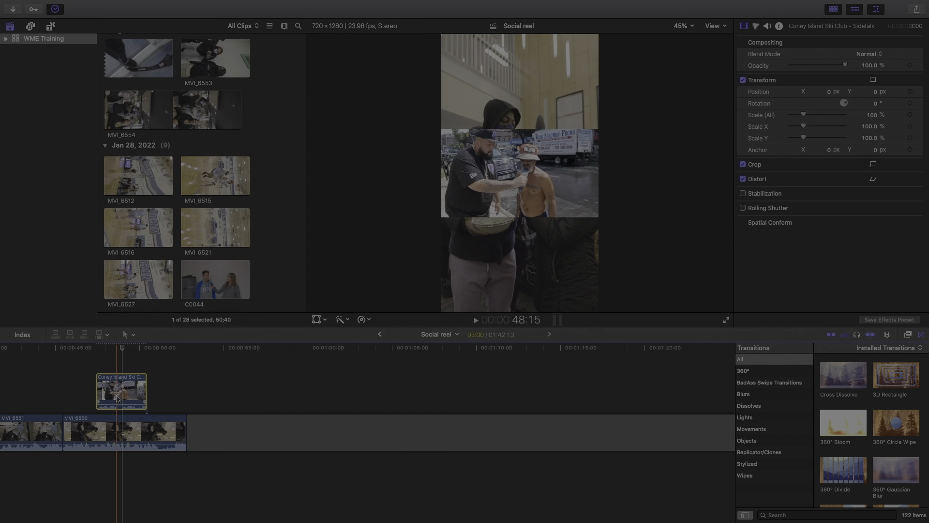
key("space")
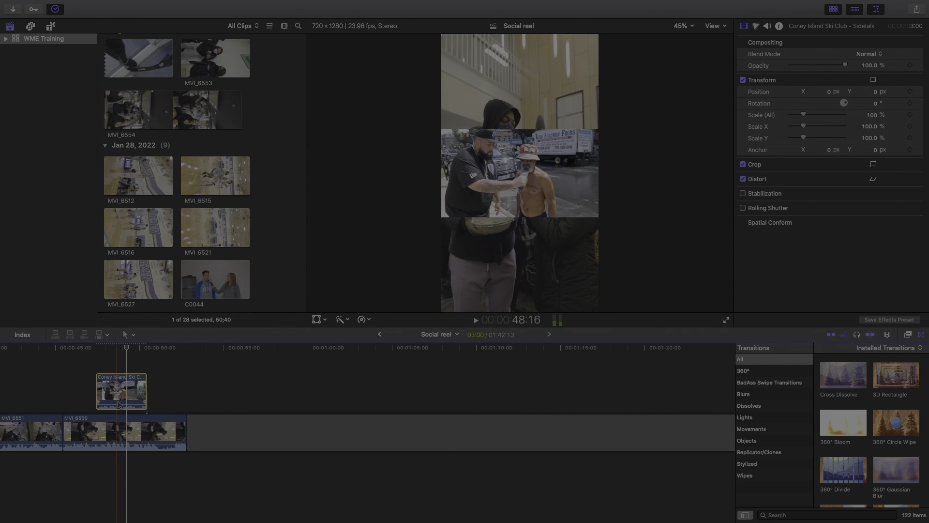
Scale the Coney Island Ski Club overlay up to about 330% and play it back from 46 seconds
left_click(317, 319)
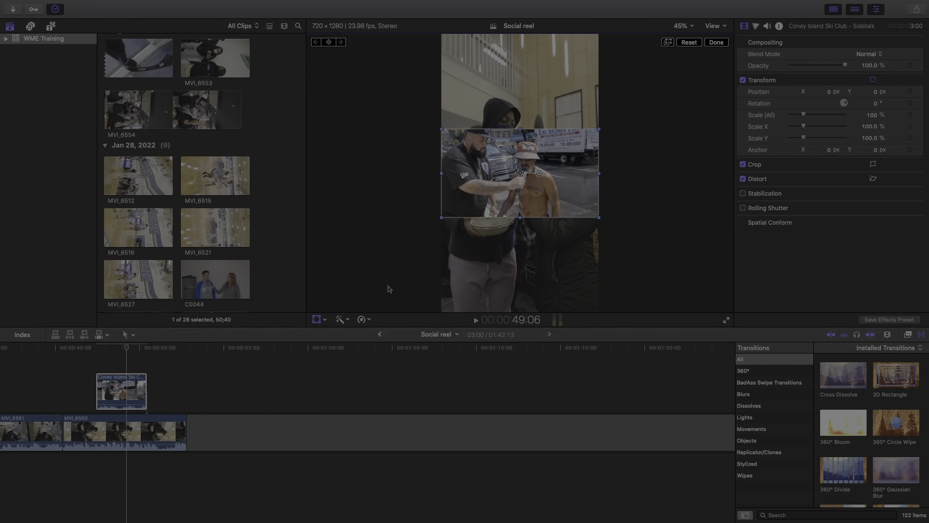
left_click_drag(599, 218, 598, 316)
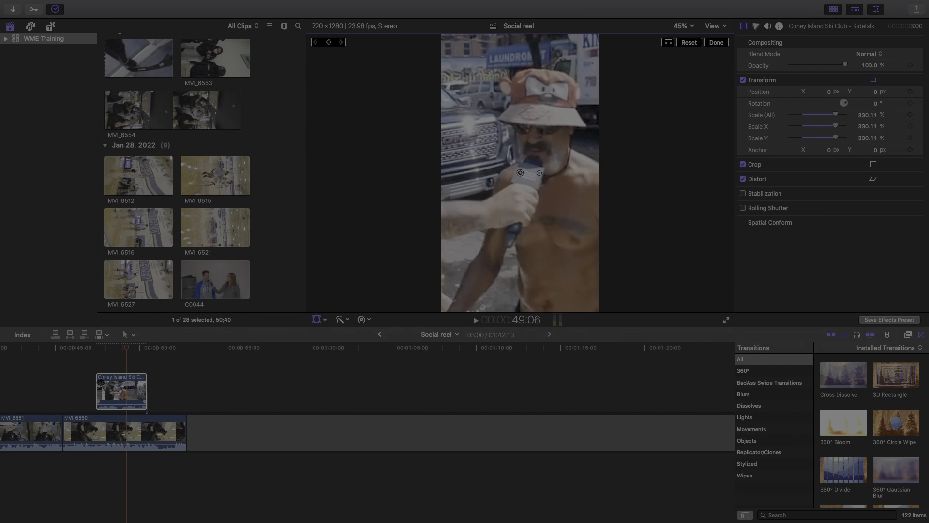
left_click(77, 388)
key("space")
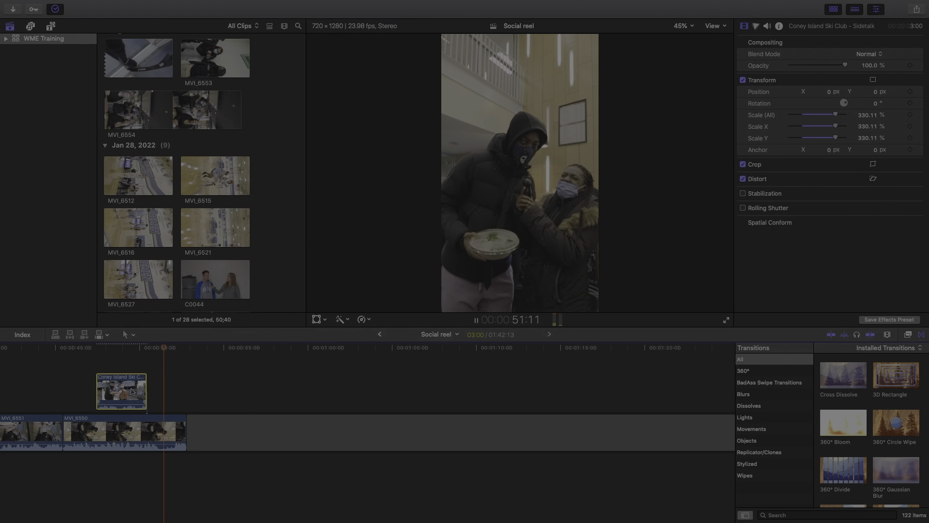
key("space")
left_click(211, 424)
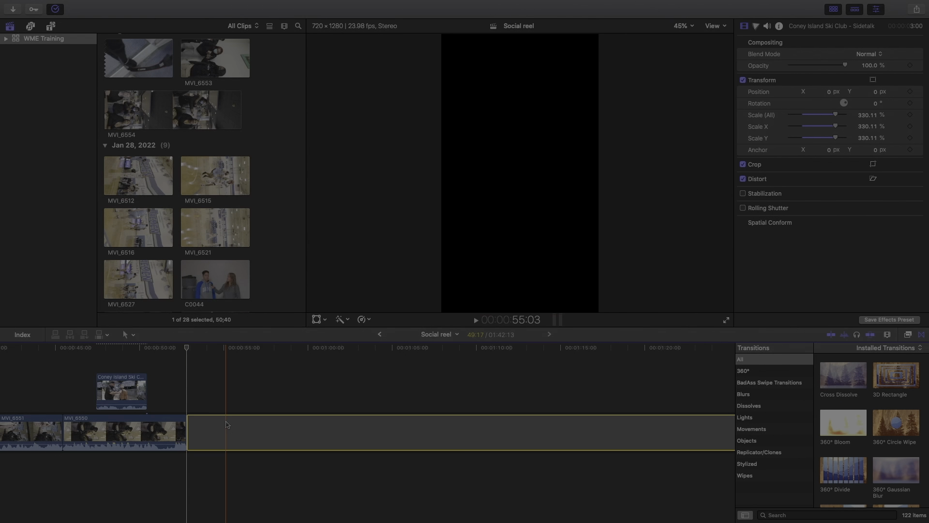
scroll(144, 412, "left", 10)
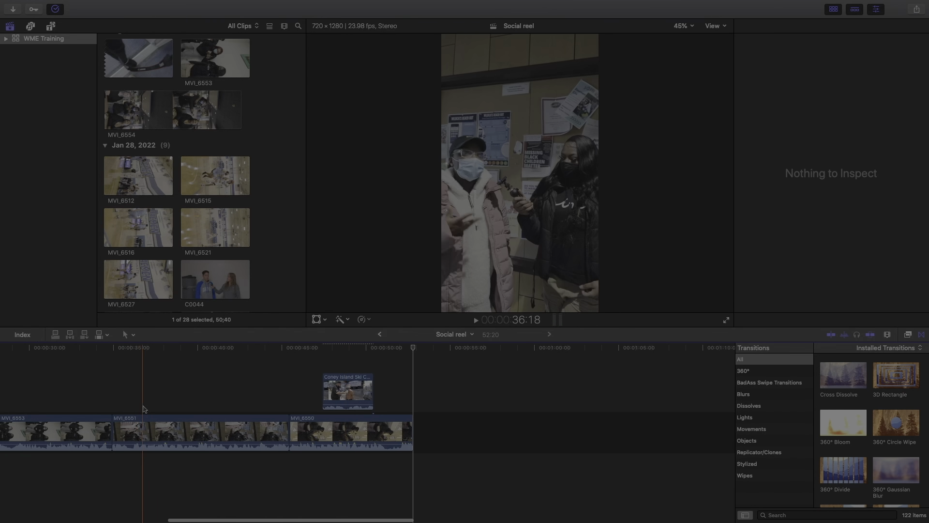
key("super+minus")
left_click(239, 420)
key("space")
scroll(218, 394, "left", 2)
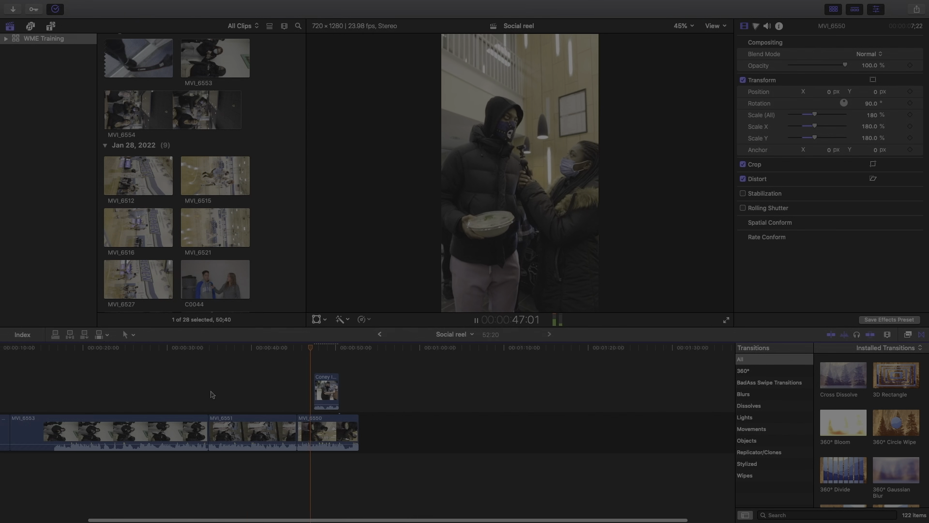
scroll(212, 395, "left", 3)
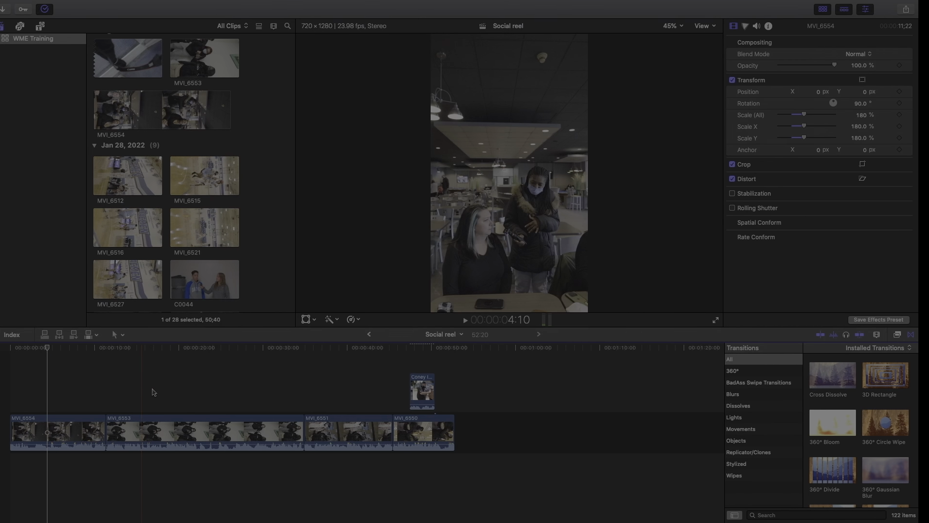
key("ctrl+Right")
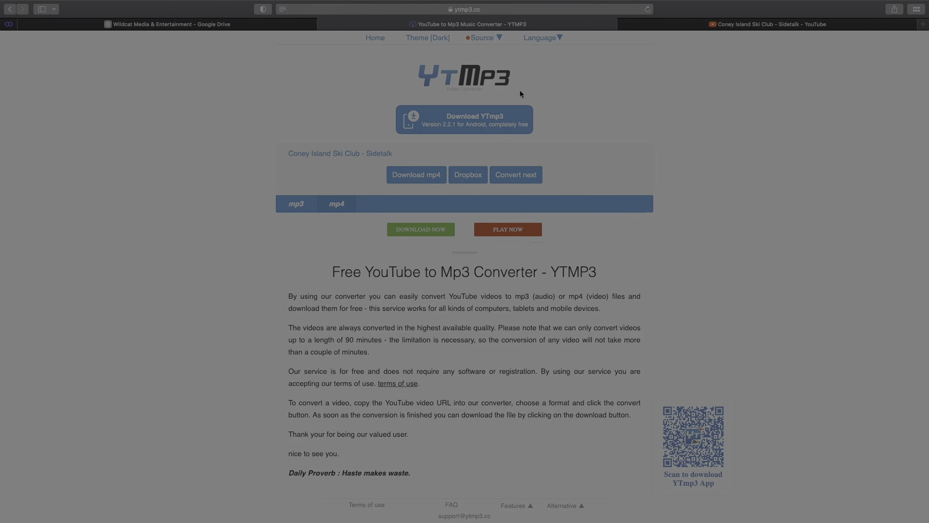
key("ctrl+Left")
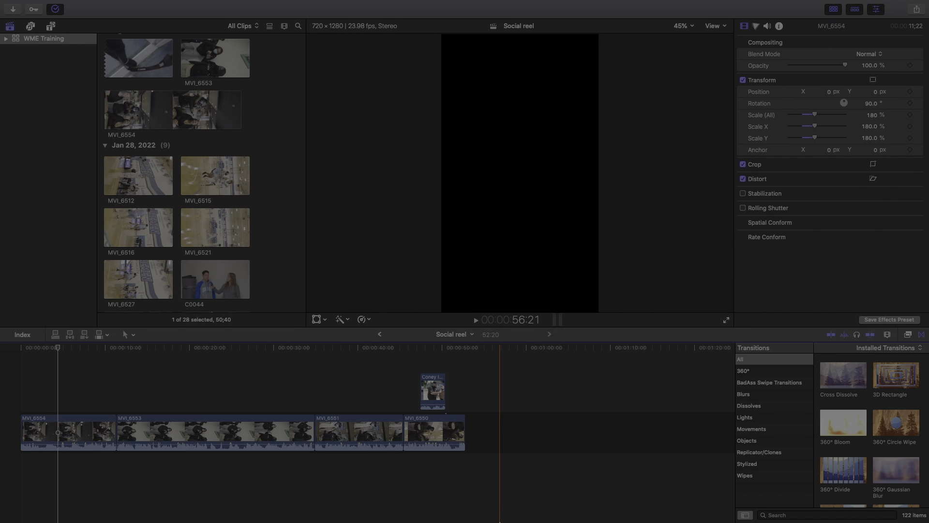
mouse_move(631, 513)
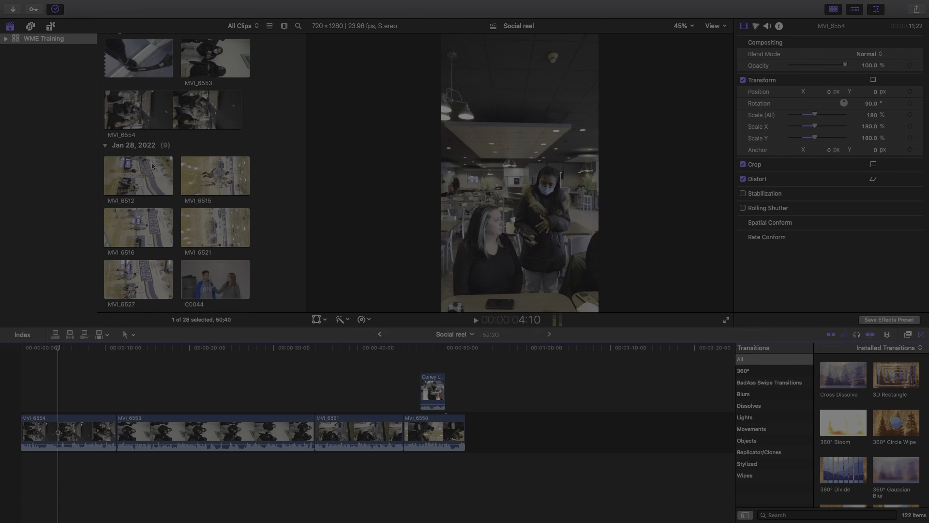
Place the City Girls compilation clip as a connected overlay above MVI_6554
scroll(153, 166, "up", 10)
left_click(194, 149)
left_click_drag(194, 149, 80, 384)
left_click_drag(62, 385, 96, 391)
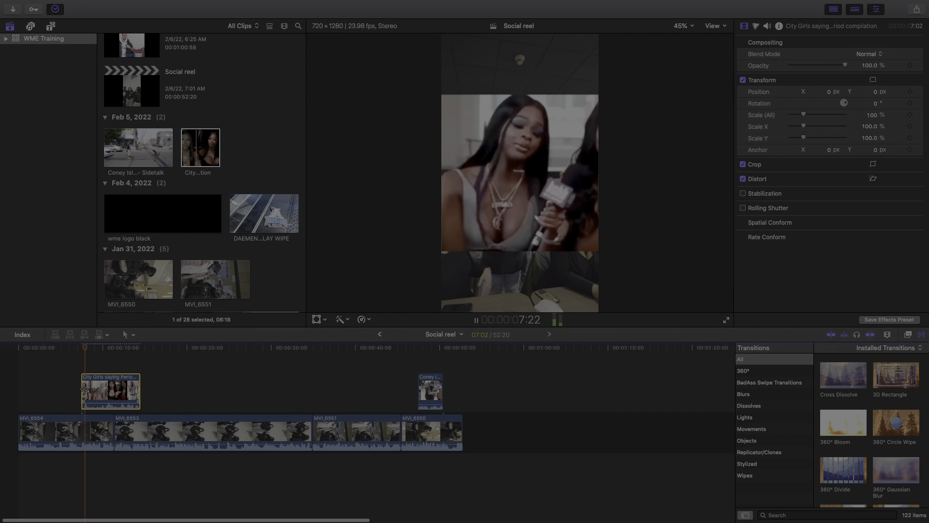
Trim the City Girls overlay to under two seconds and play it back
left_click_drag(84, 388, 97, 390)
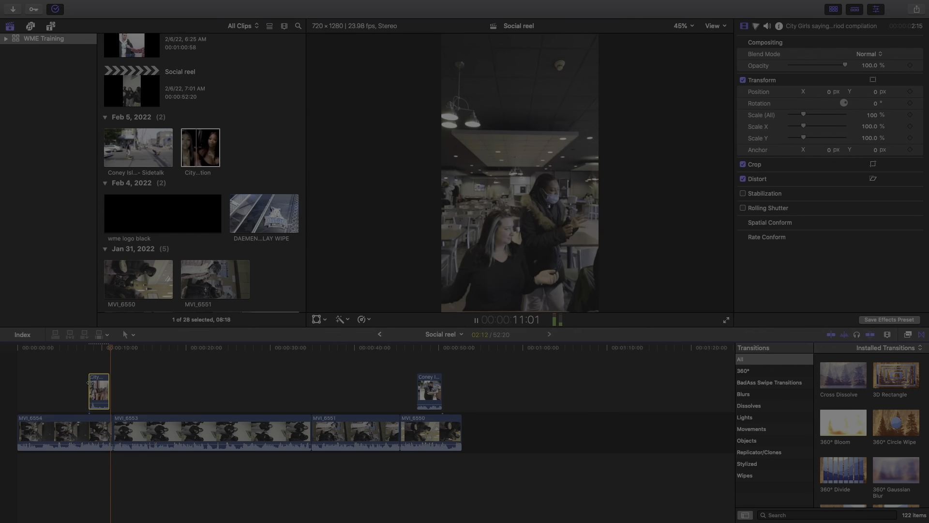
left_click_drag(107, 390, 101, 391)
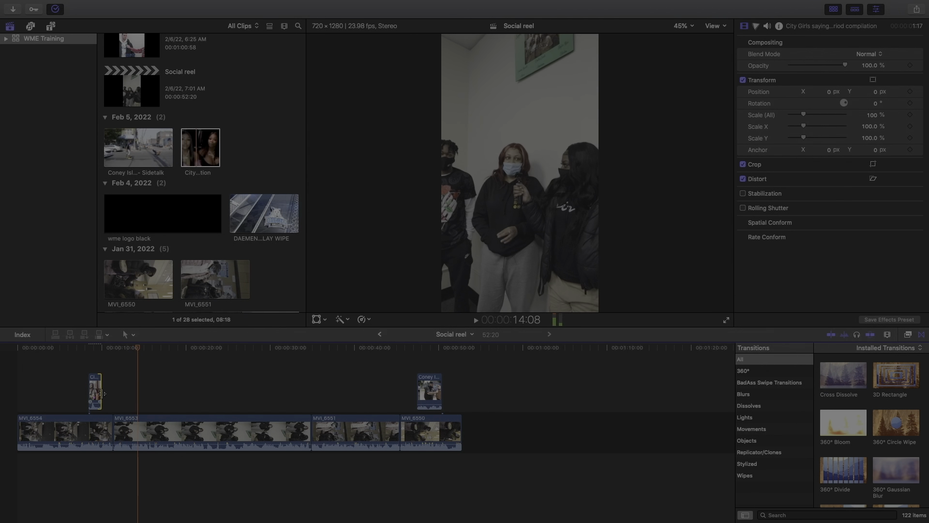
key("space")
scroll(101, 394, "up", 5)
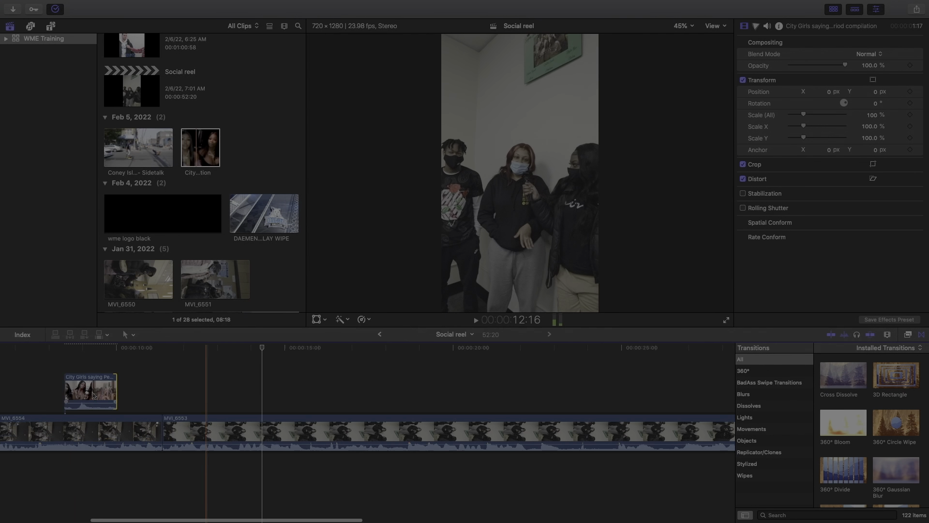
left_click_drag(223, 388, 215, 389)
key("space")
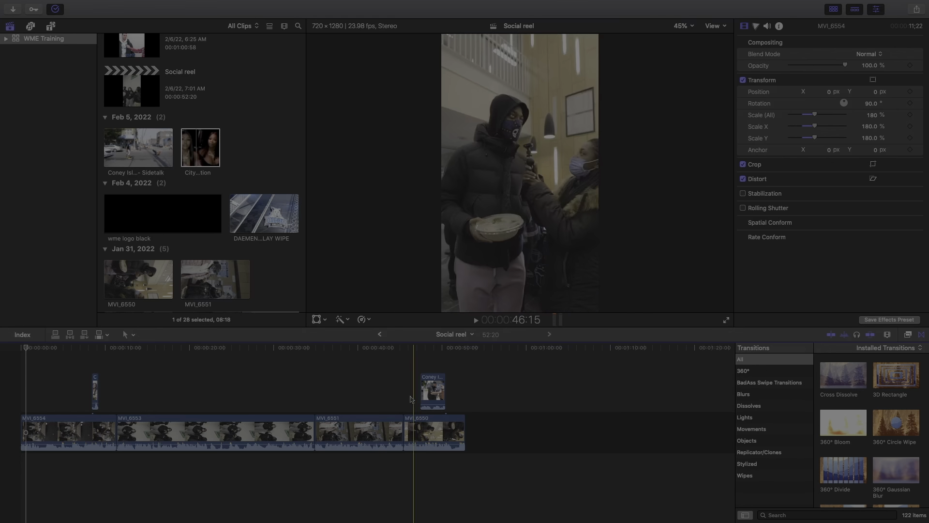
Bring the Social reel timeline back into the viewer
scroll(159, 250, "up", 4)
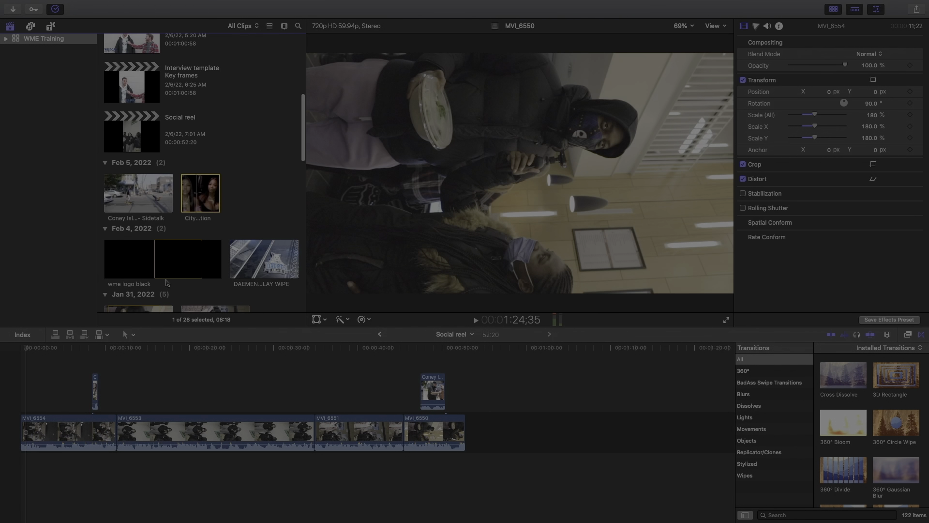
scroll(150, 232, "down", 5)
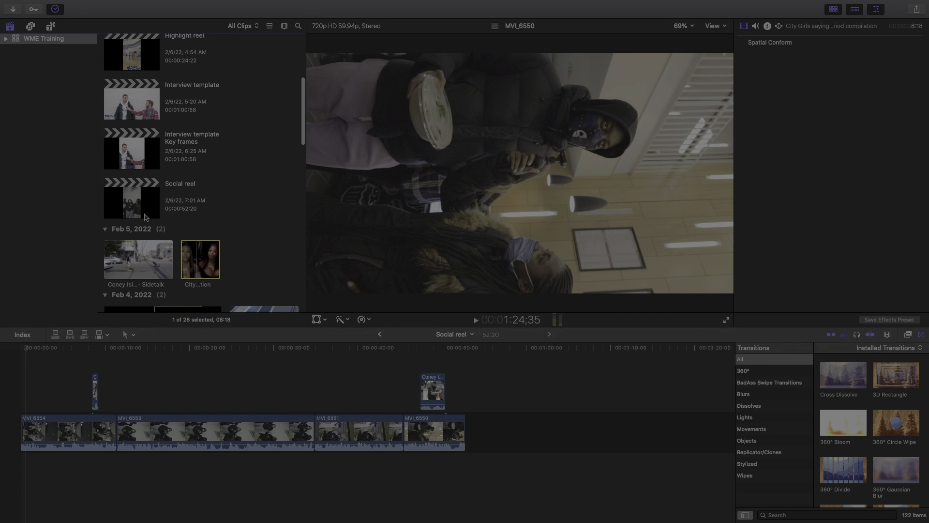
scroll(144, 213, "up", 2)
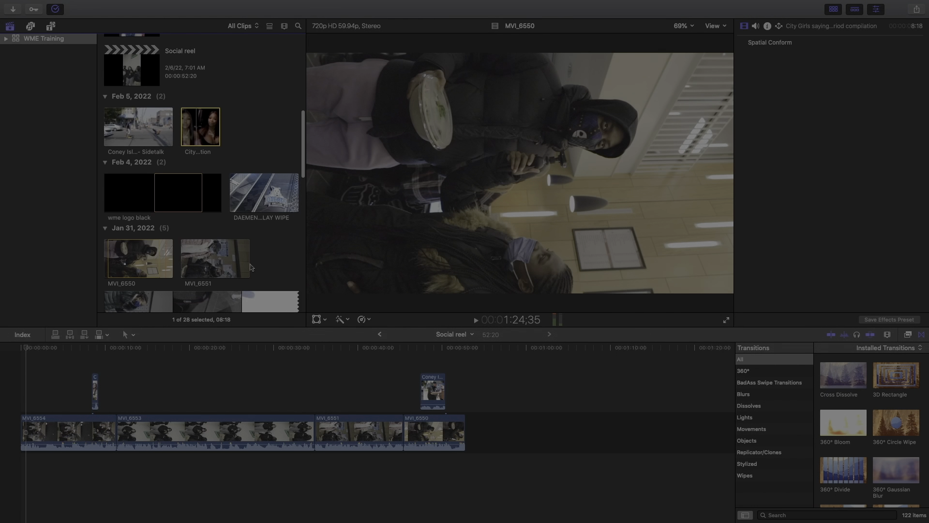
left_click(380, 334)
Place the Wildcat media blue logo clip at the start of the Social reel and play it
scroll(232, 266, "down", 15)
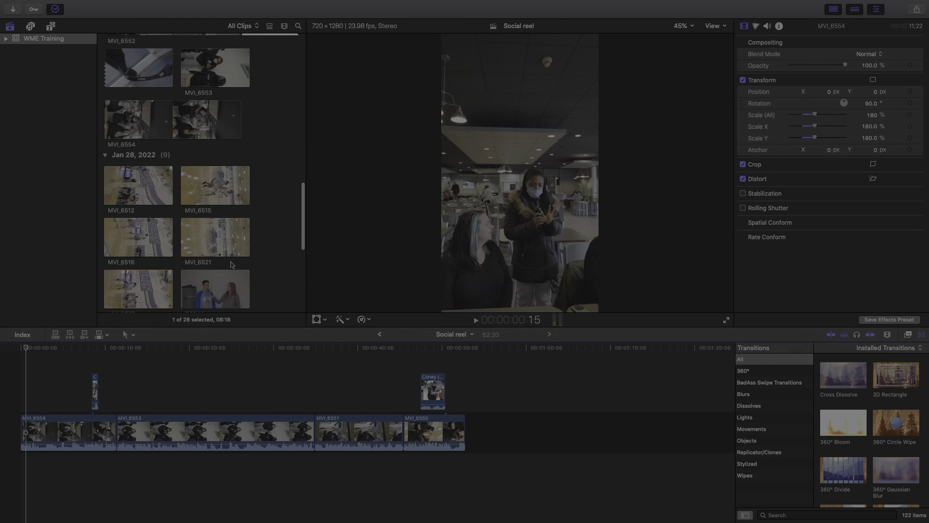
left_click(121, 272)
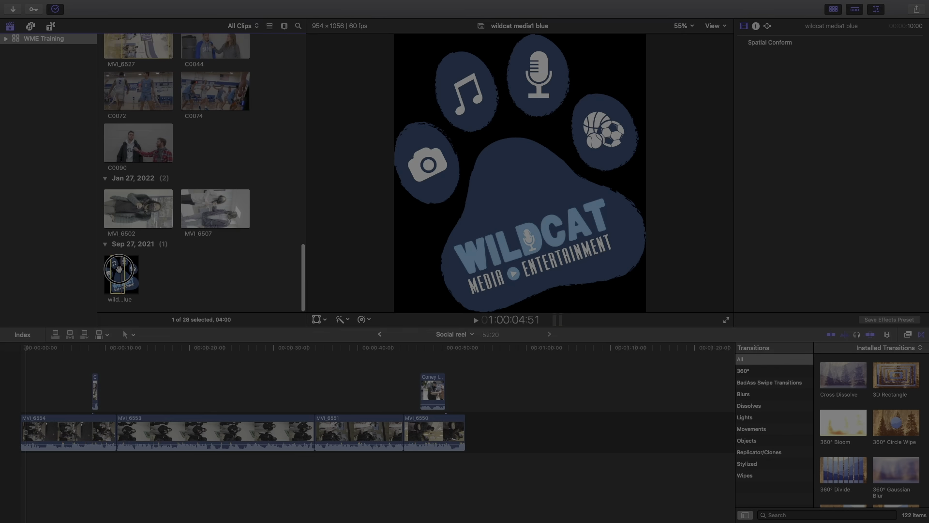
left_click_drag(102, 280, 465, 422)
key("space")
Shrink the Wildcat logo to about 24%, then switch to the Social Reel template project
left_click(317, 319)
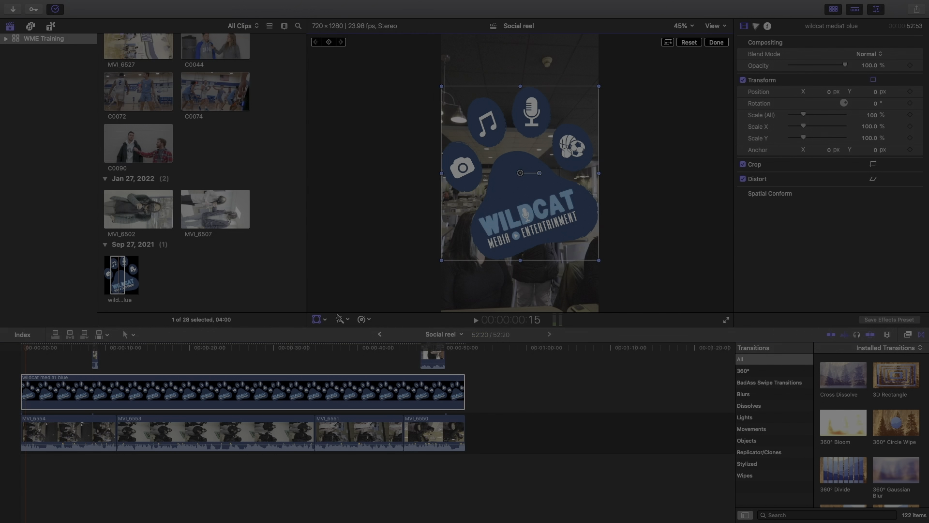
left_click_drag(444, 259, 472, 284)
left_click_drag(493, 255, 466, 286)
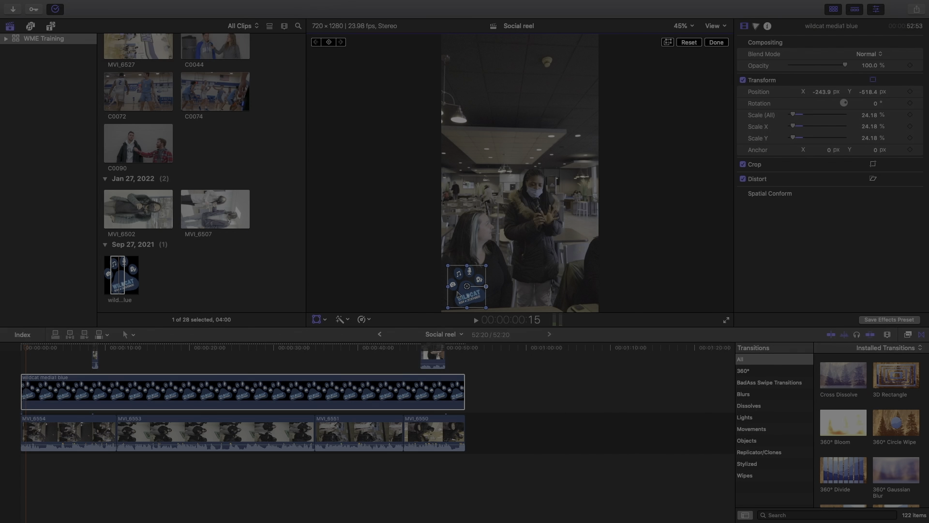
left_click(381, 337)
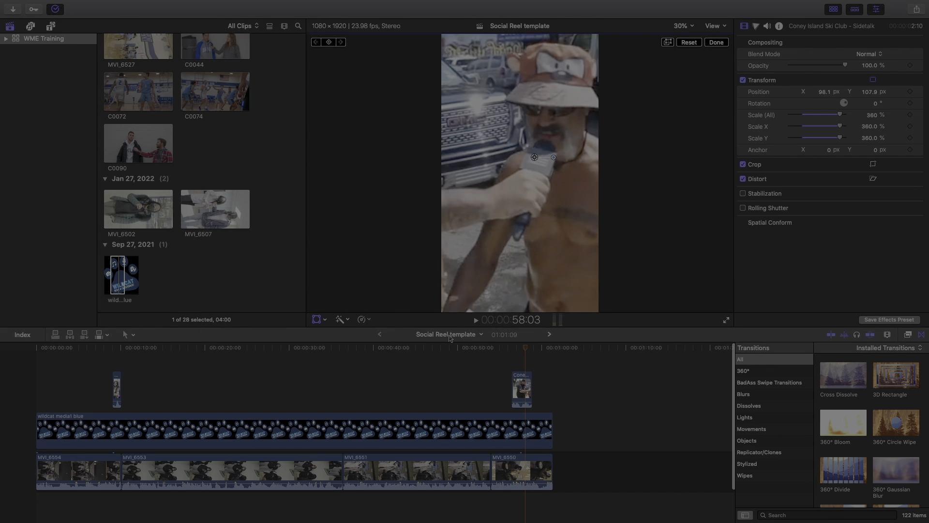
Return to the Social reel project and select the City Girls overlay clip to inspect it
left_click(548, 335)
left_click(95, 361)
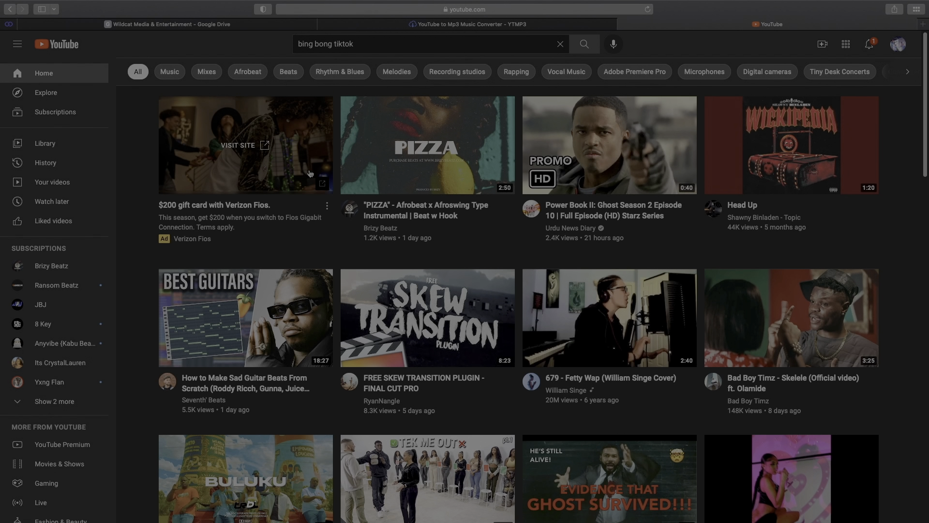
Search YouTube for 'muni long hrs and hrs' and start the video's MP3 download
scroll(308, 173, "down", 2)
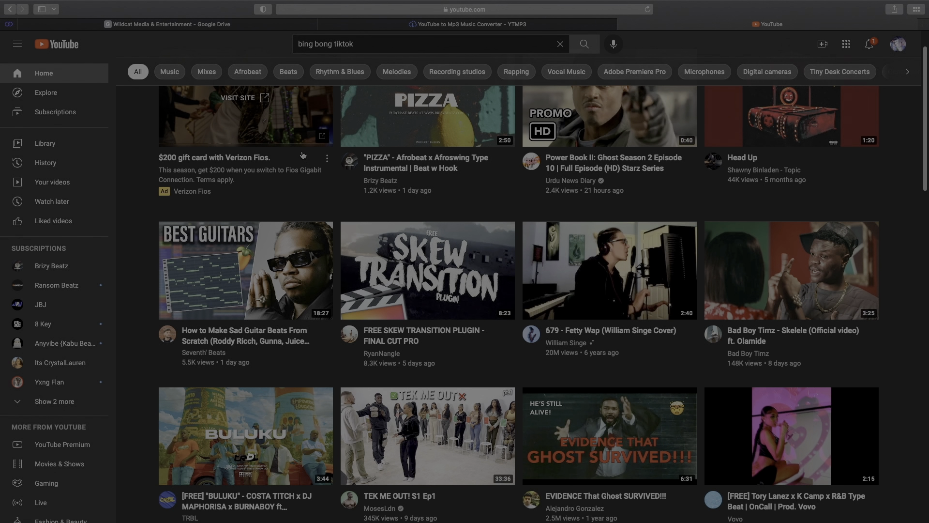
scroll(303, 155, "down", 3)
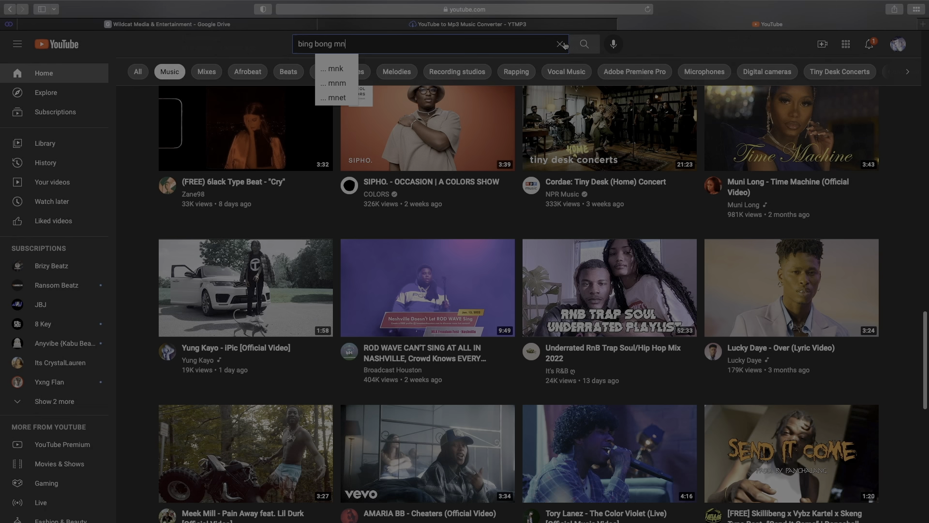
left_click(564, 44)
type("m")
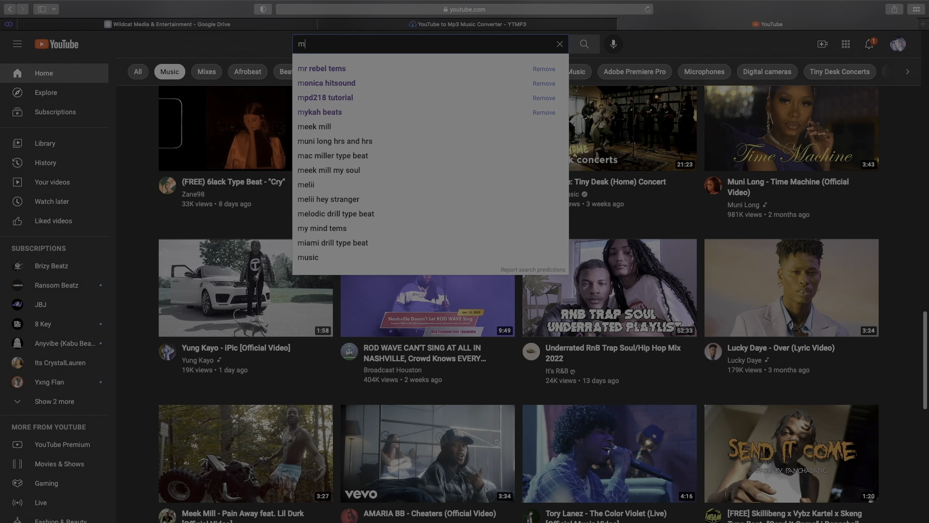
type("uni")
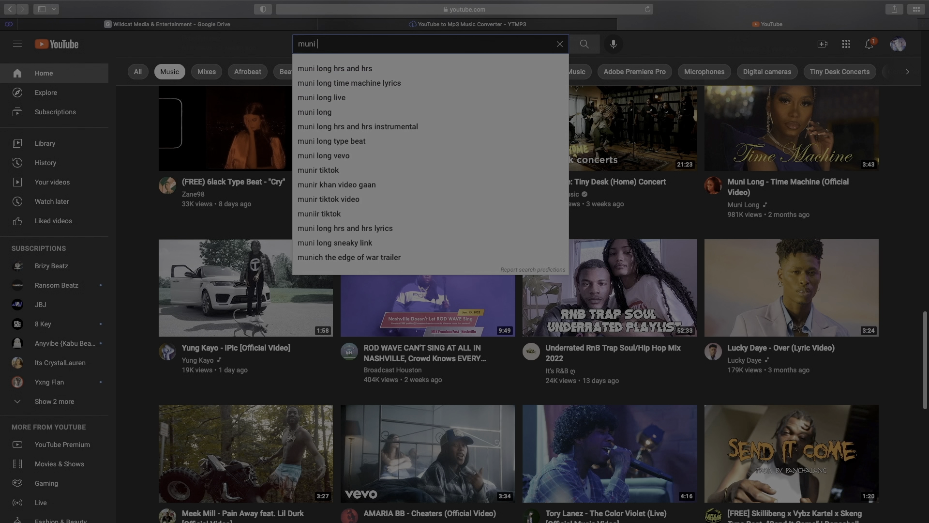
left_click(508, 71)
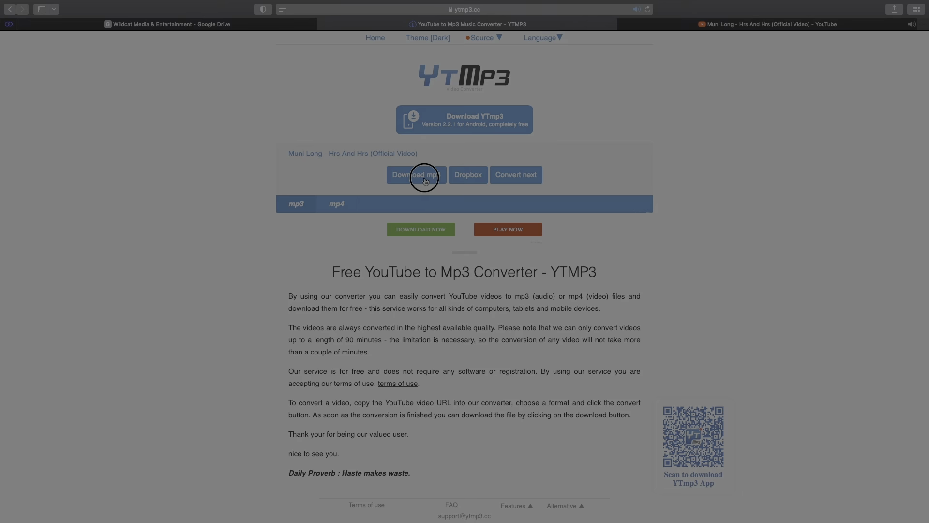
left_click(421, 175)
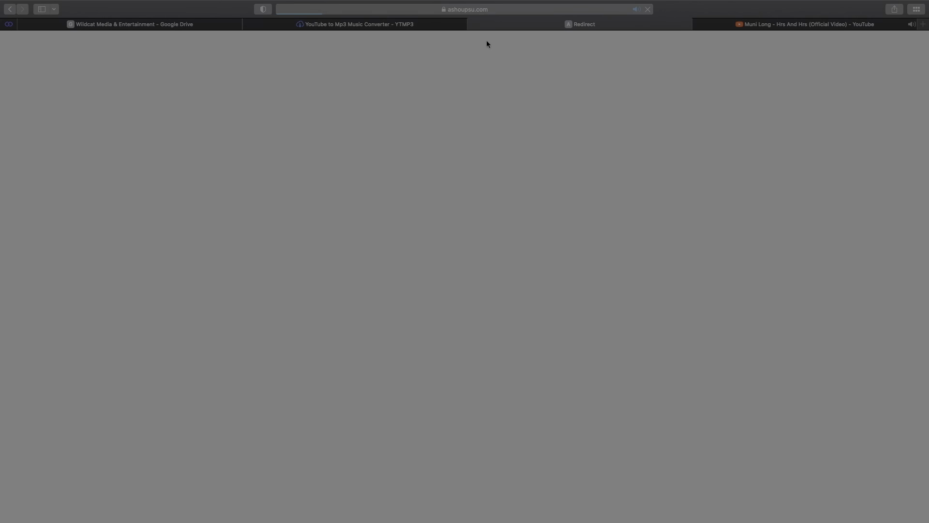
Return to the Muni Long video tab while the YTMP3 MP3 download completes
mouse_move(441, 28)
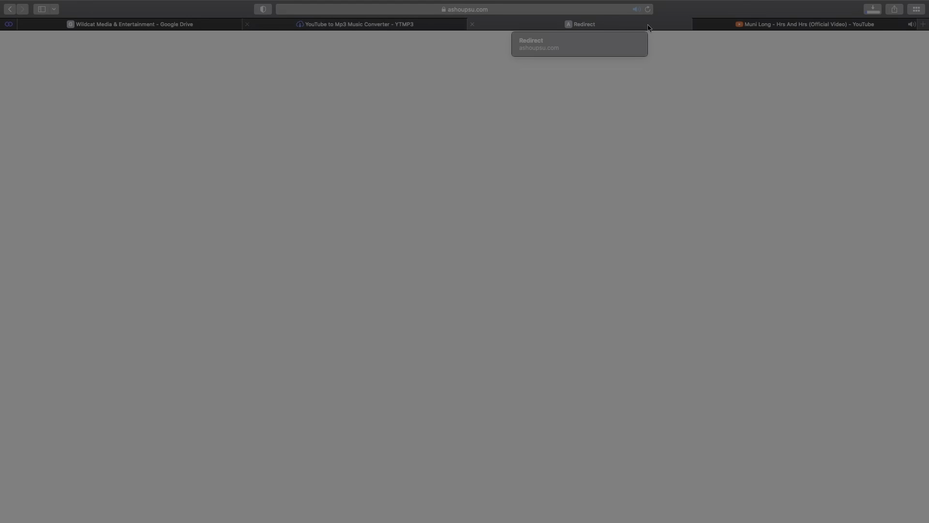
left_click(752, 25)
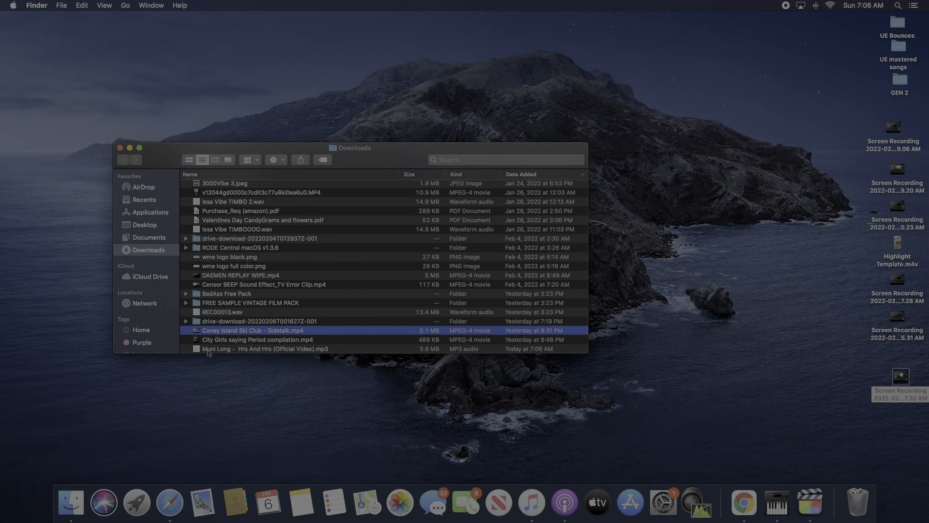
Drag the downloaded Muni Long mp3 from Downloads into the timeline beneath the video clips
left_click(207, 349)
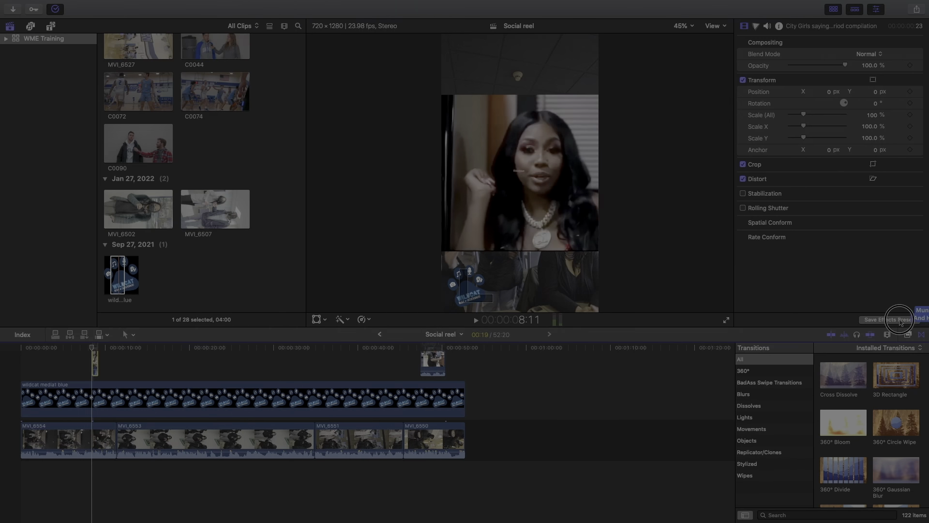
left_click_drag(668, 345, 48, 469)
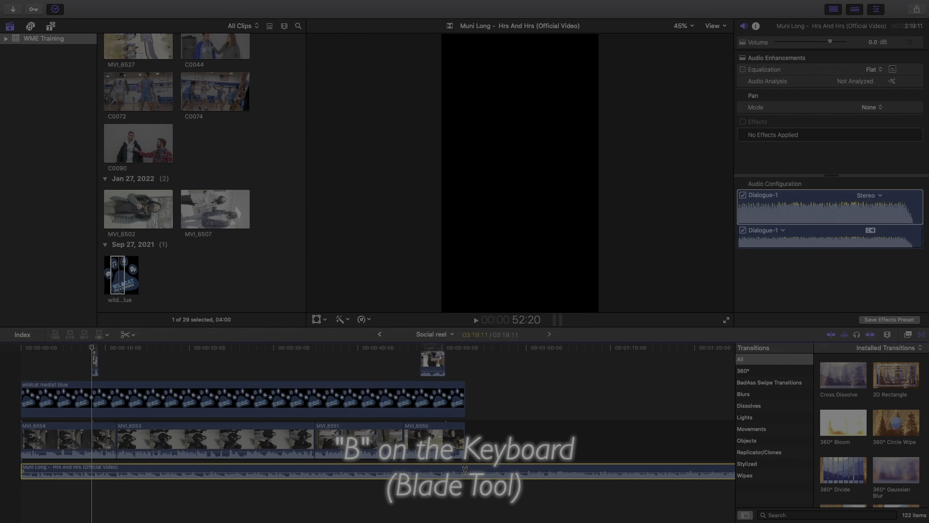
Blade the Muni Long audio at the last clip's end and delete the leftover tail
left_click(465, 471)
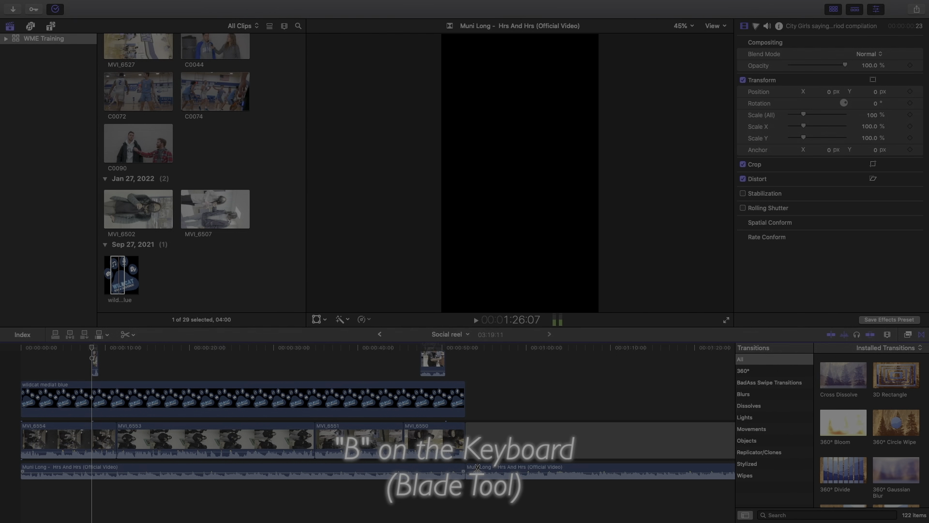
key("a")
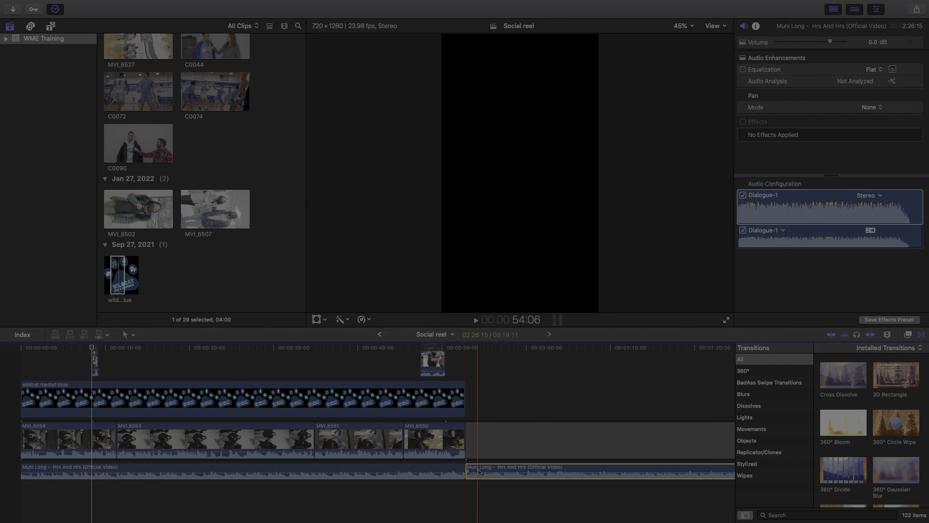
key("Delete")
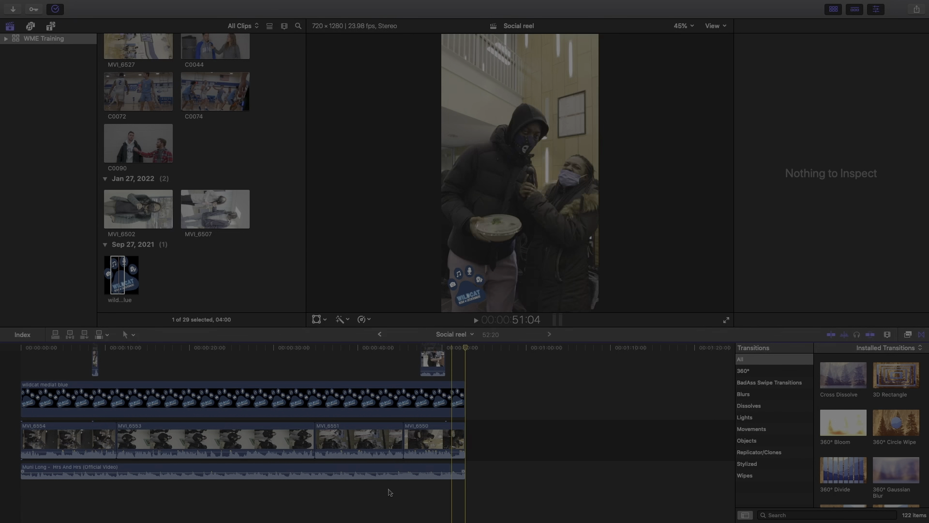
Lower the Muni Long music to about -19 dB and add a Cross Dissolve after MVI_6550
left_click(35, 398)
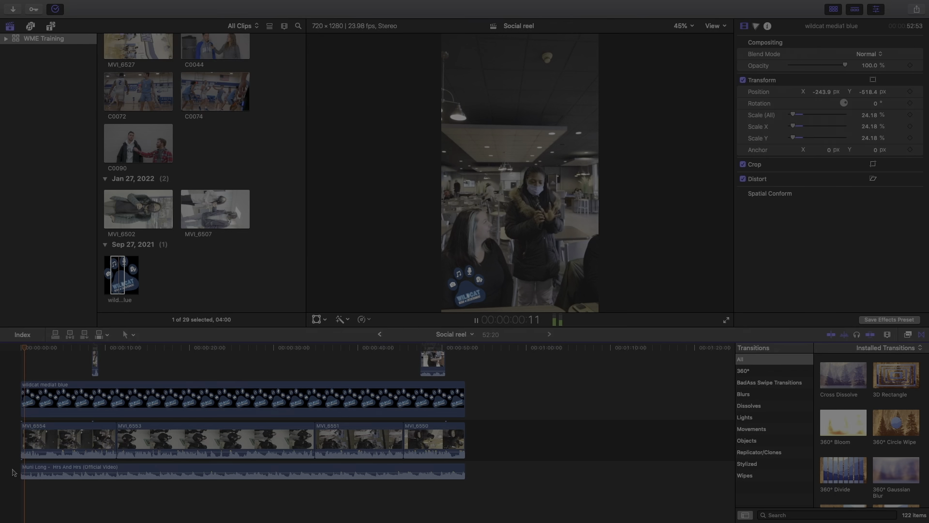
left_click(70, 467)
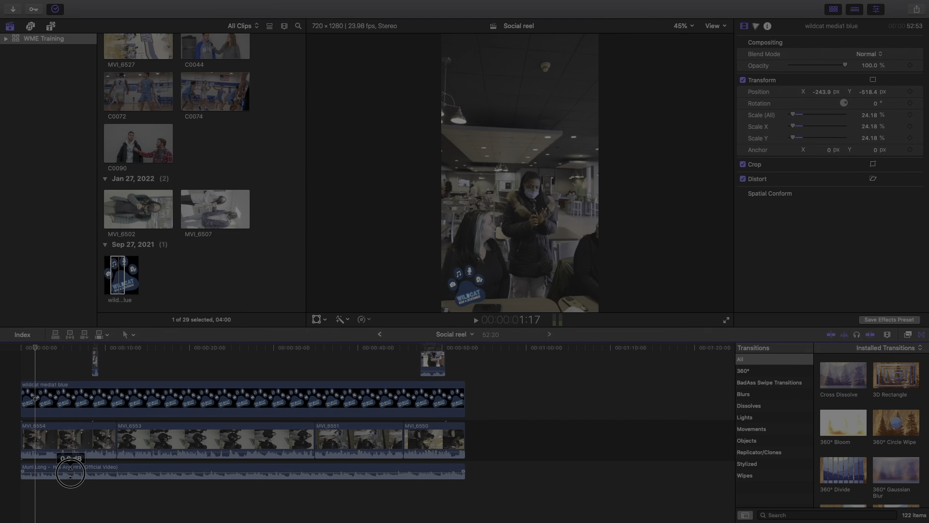
left_click_drag(70, 473, 68, 477)
key("space")
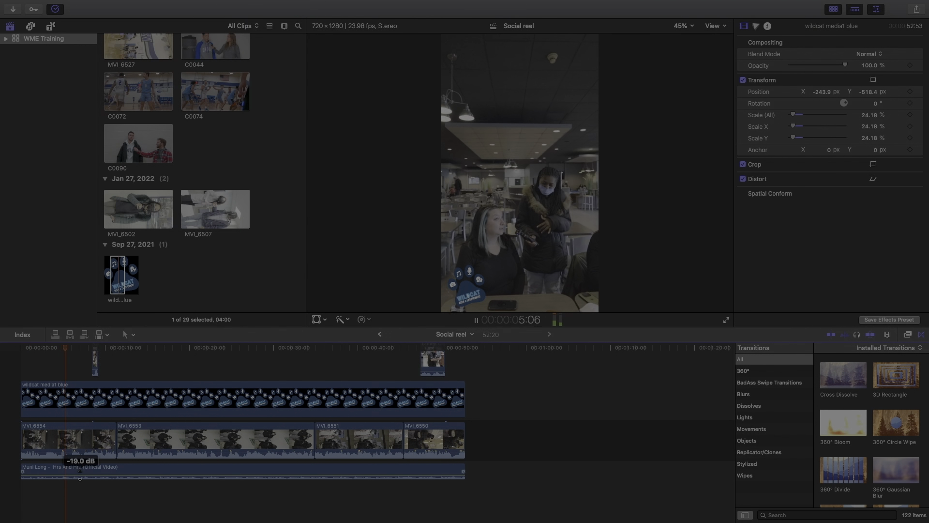
left_click_drag(80, 474, 81, 473)
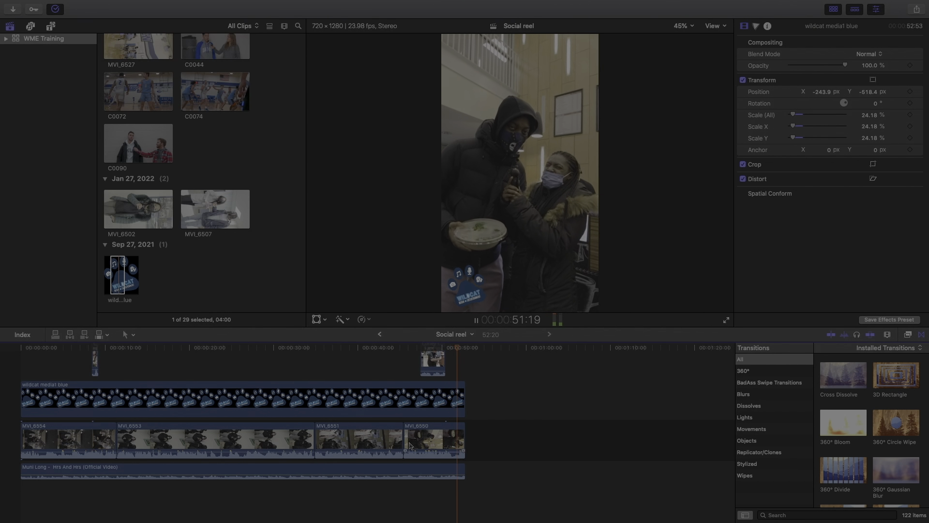
left_click_drag(843, 376, 459, 429)
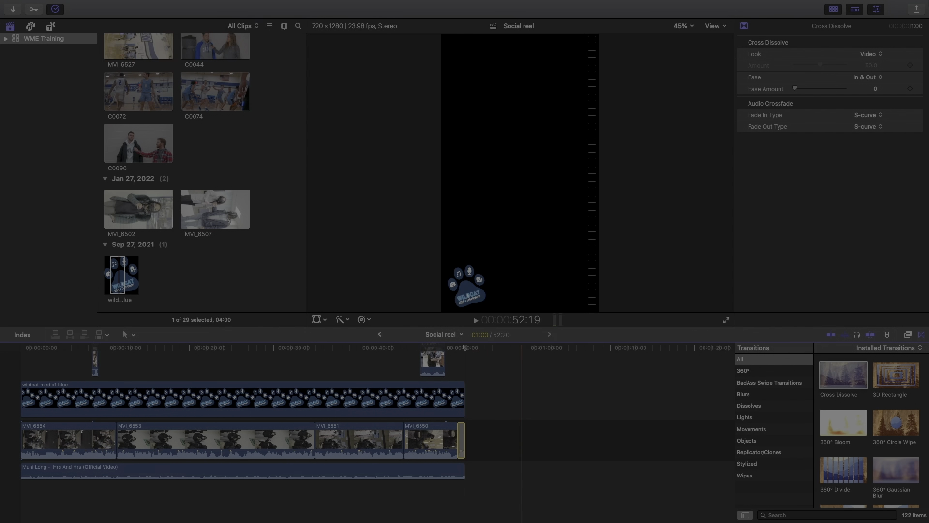
Share the reel as Apple Devices 1080p, saving 'Social reel' to the Desktop
mouse_move(925, 2)
left_click(917, 21)
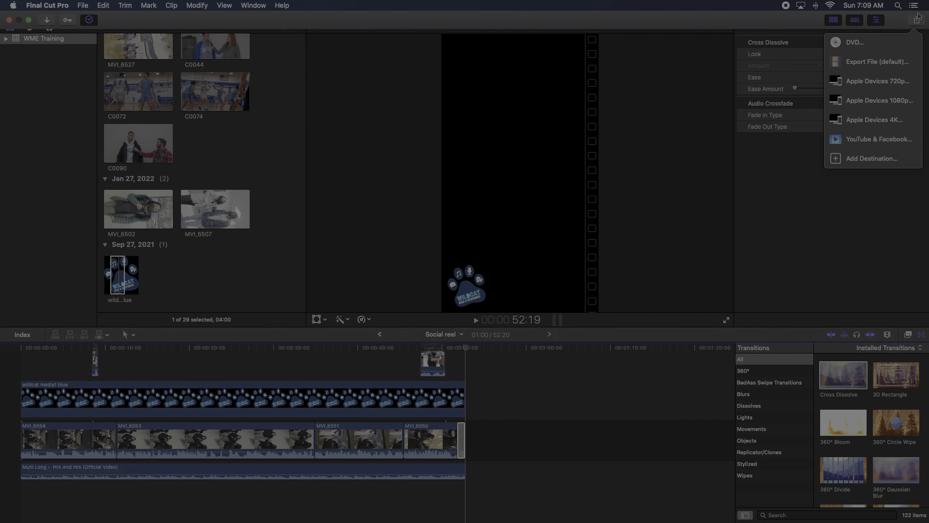
left_click(880, 90)
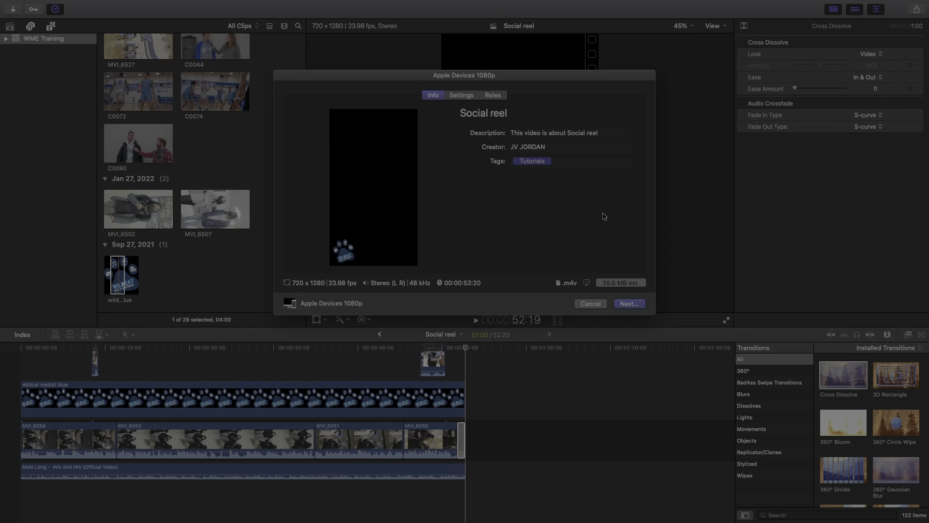
left_click(629, 303)
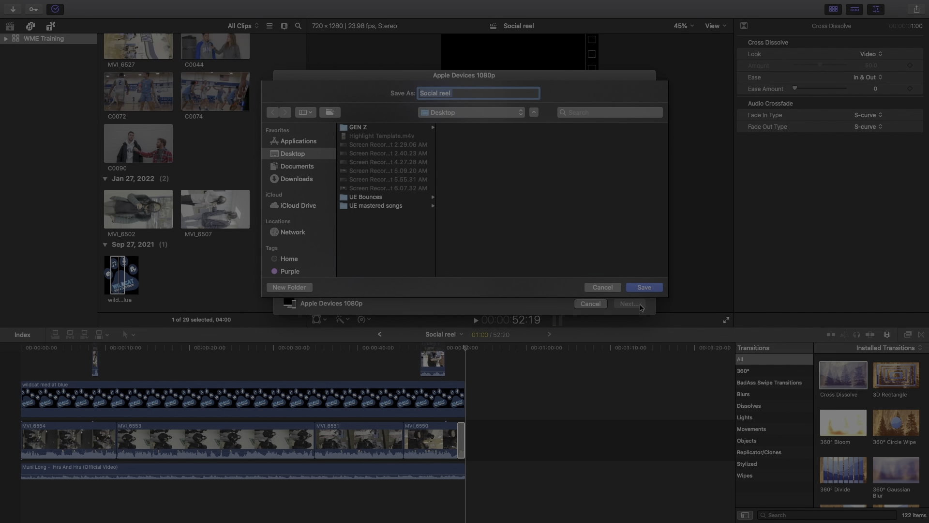
left_click(644, 287)
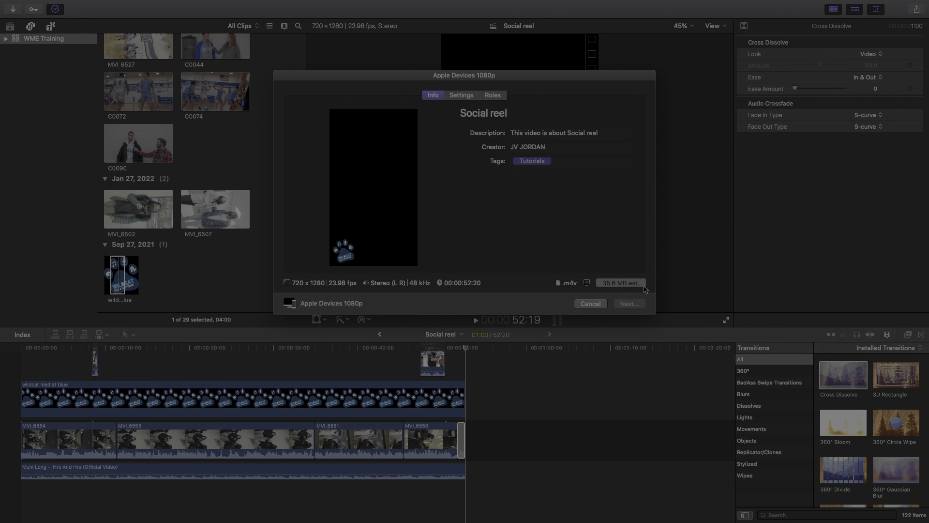